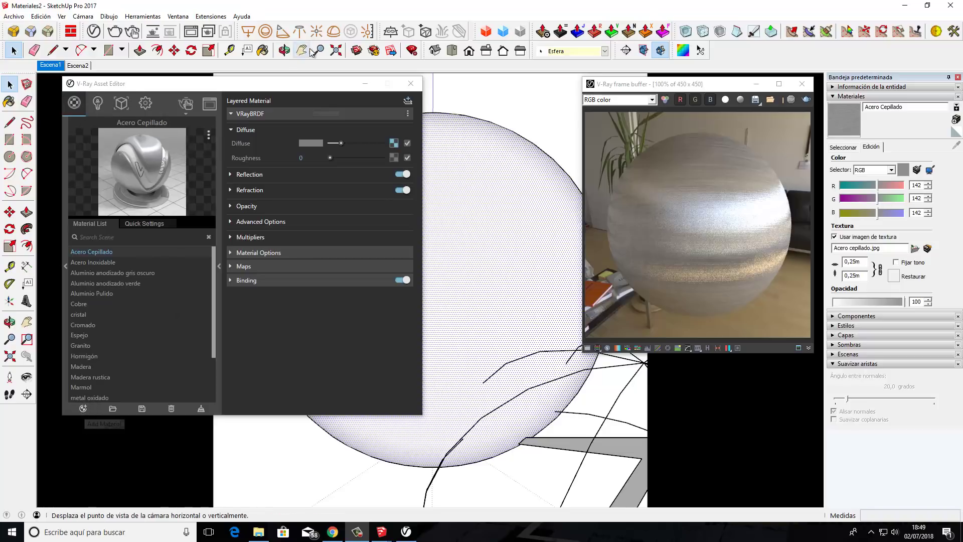
Step: Create a new Generic V-Ray material named 'Pavimento cerámico'
click(83, 409)
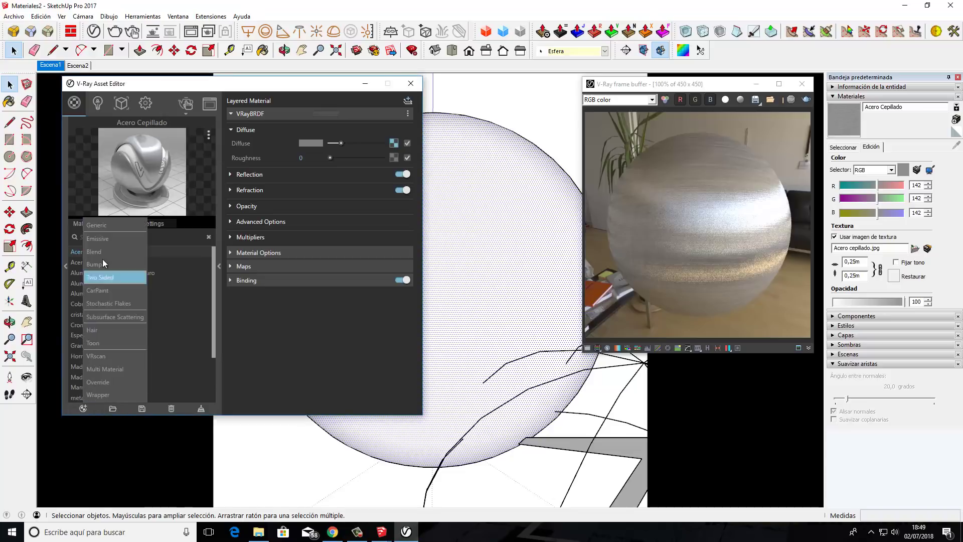
click(99, 228)
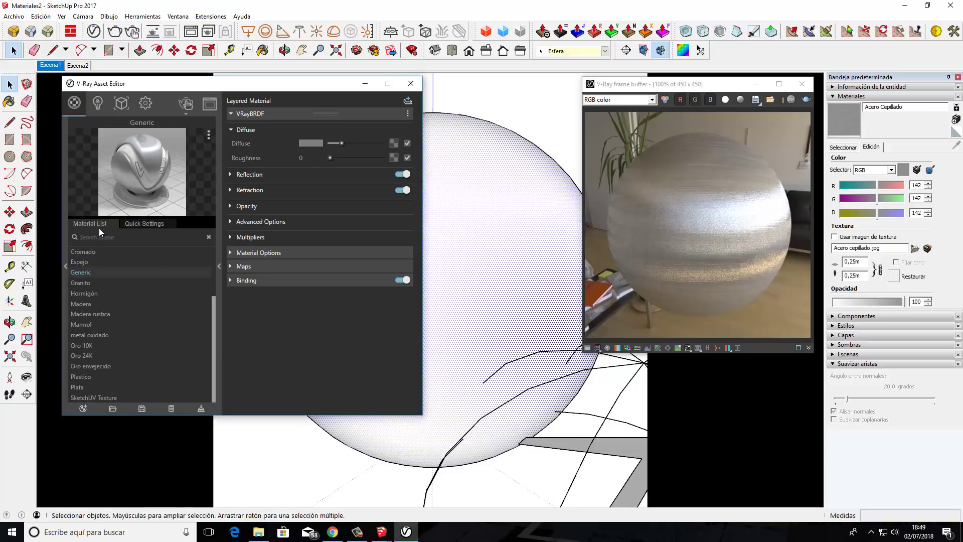
double_click(88, 273)
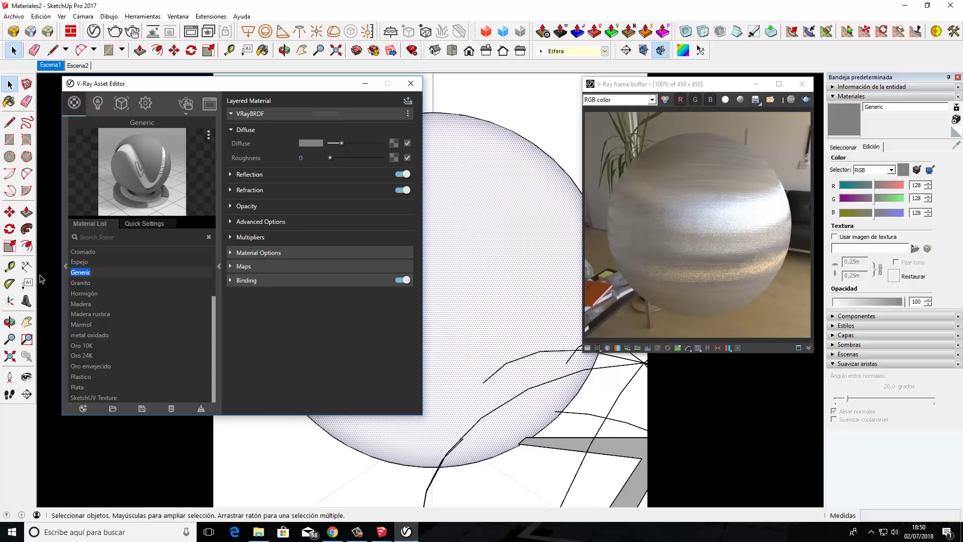
text(Pavimento )
text(cer)
text(ámico)
click(447, 294)
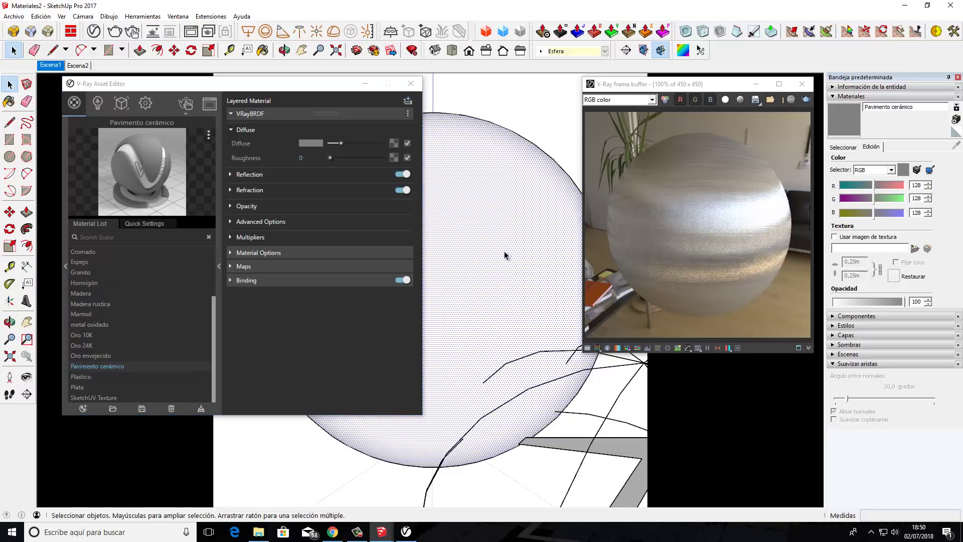
Step: Apply Pavimento cerámico to the selected sphere and start the interactive render
right_click(88, 366)
click(114, 284)
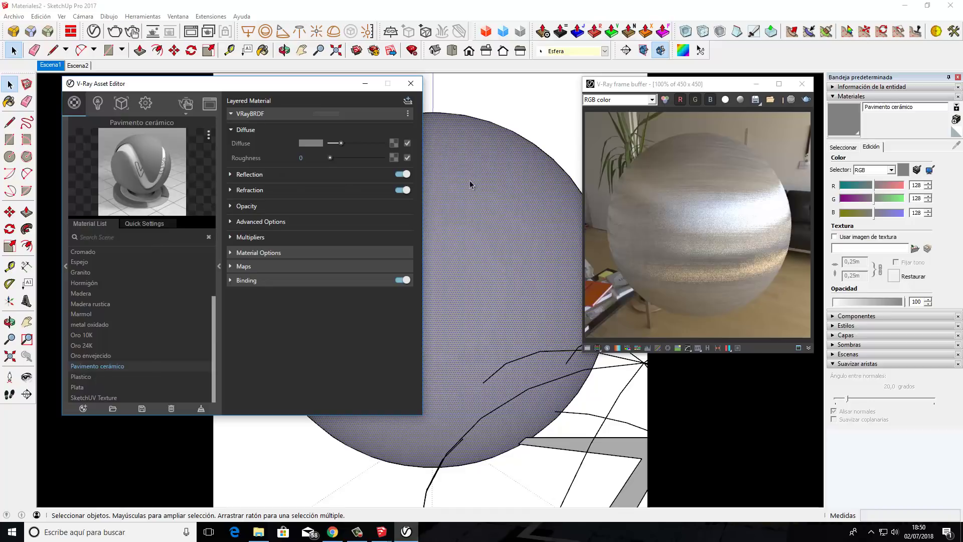
click(185, 104)
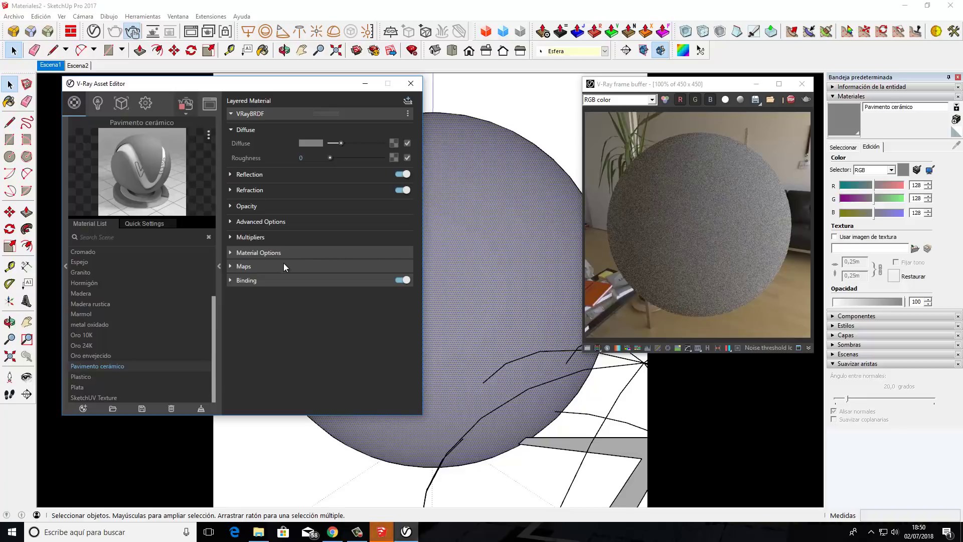
Step: Load a Tiles 2D texture into Pavimento cerámico's Diffuse colour slot
click(230, 128)
click(394, 144)
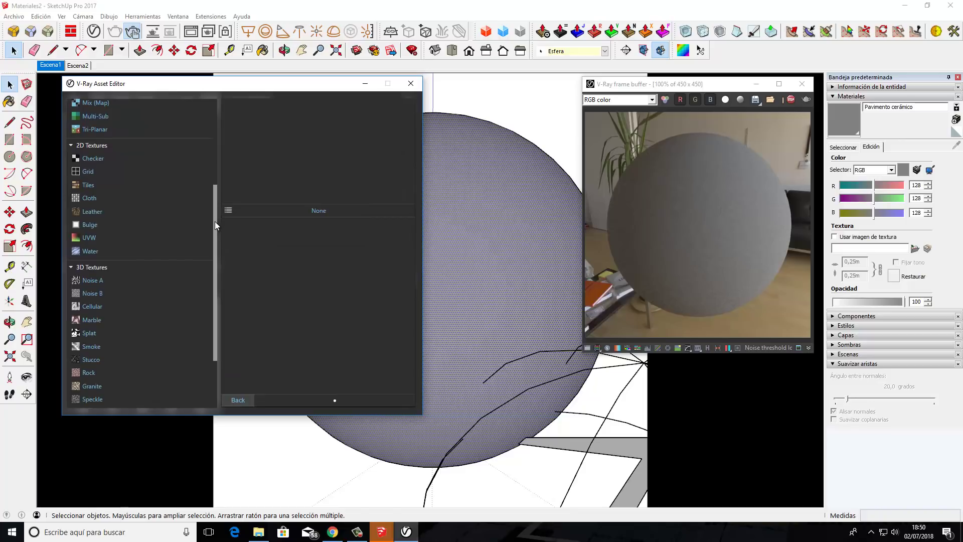
drag(215, 221, 208, 125)
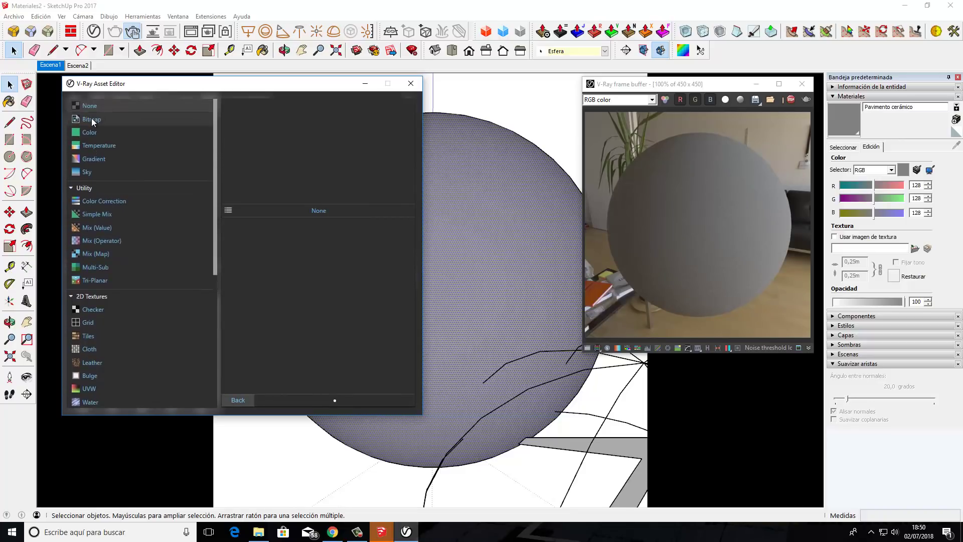
drag(215, 143, 215, 231)
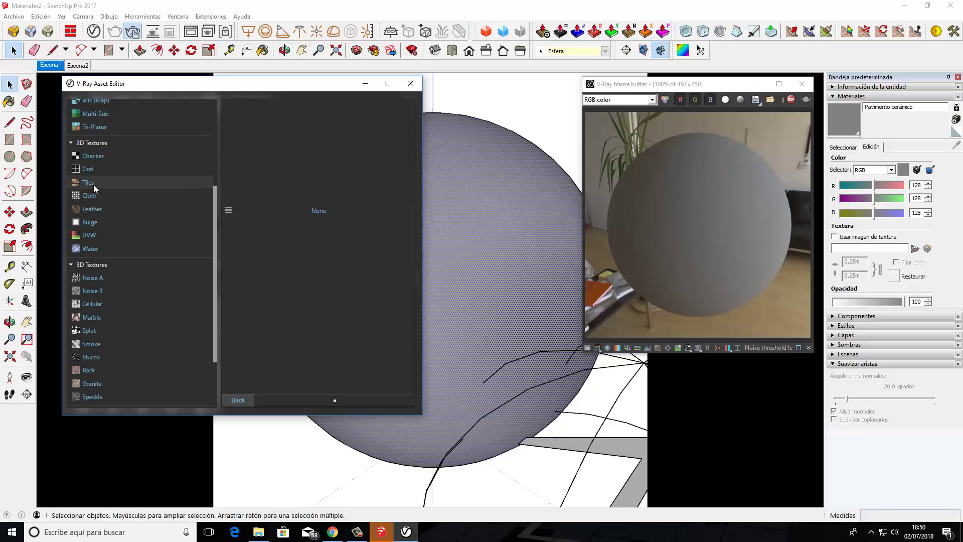
click(85, 183)
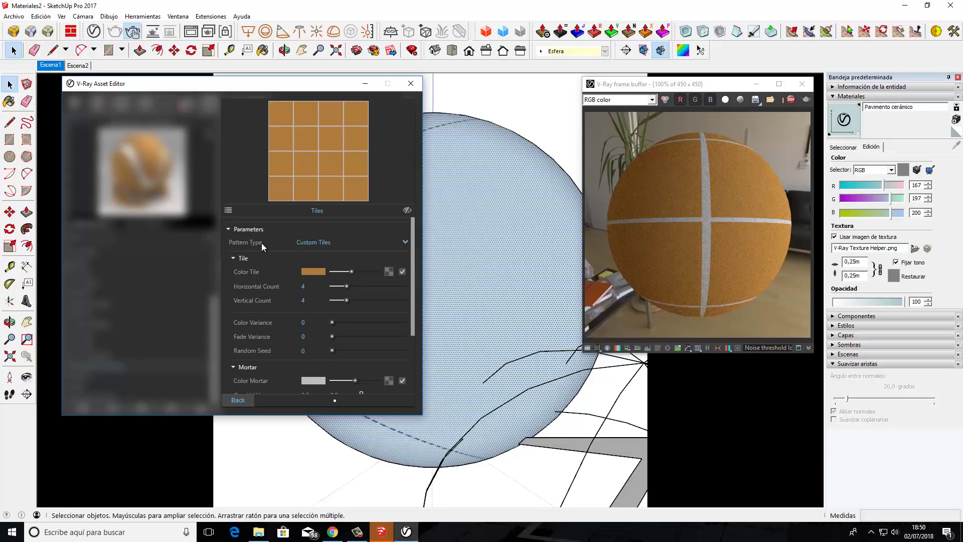
click(309, 243)
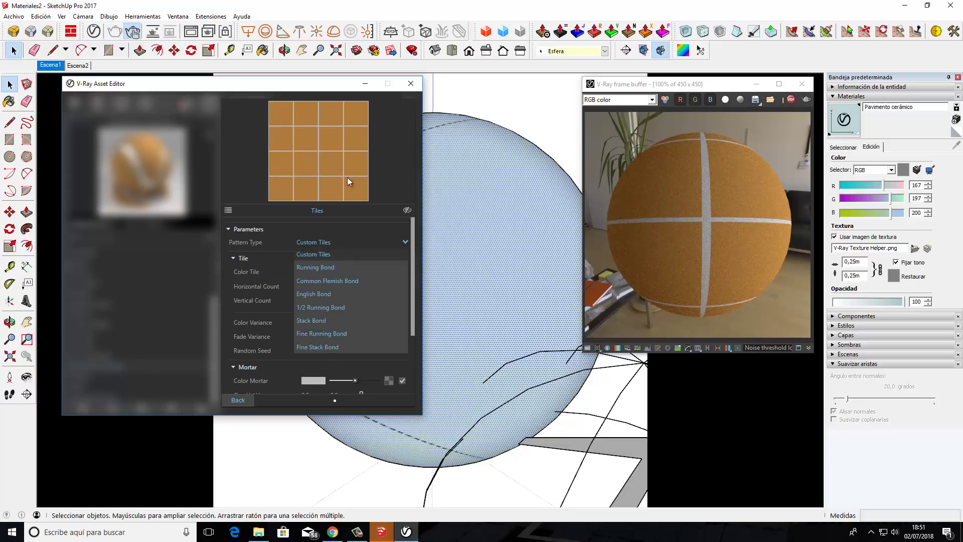
click(312, 269)
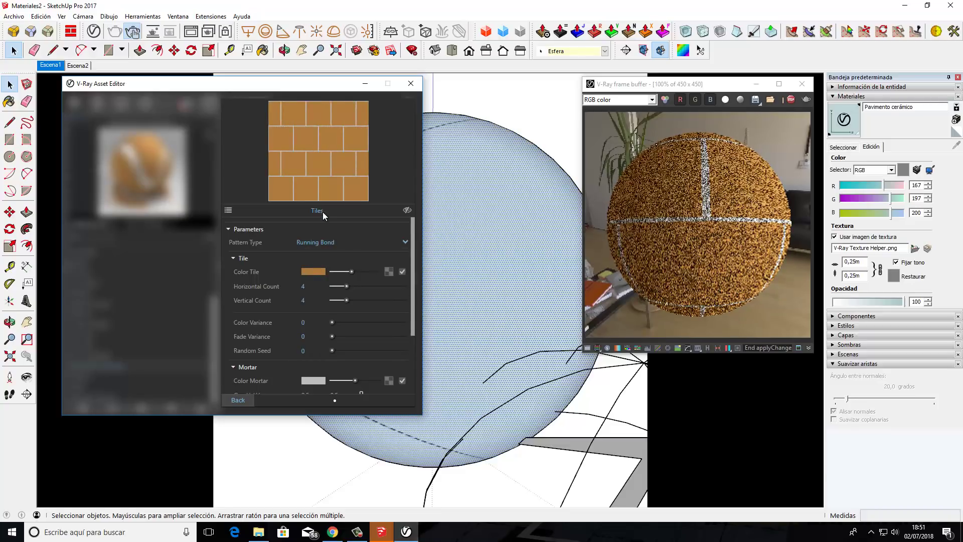
click(322, 242)
click(321, 278)
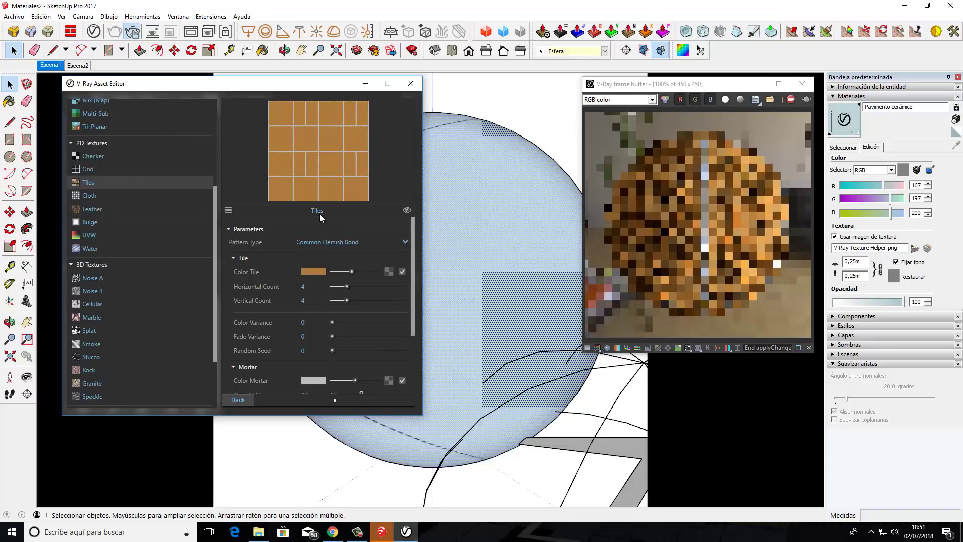
click(323, 242)
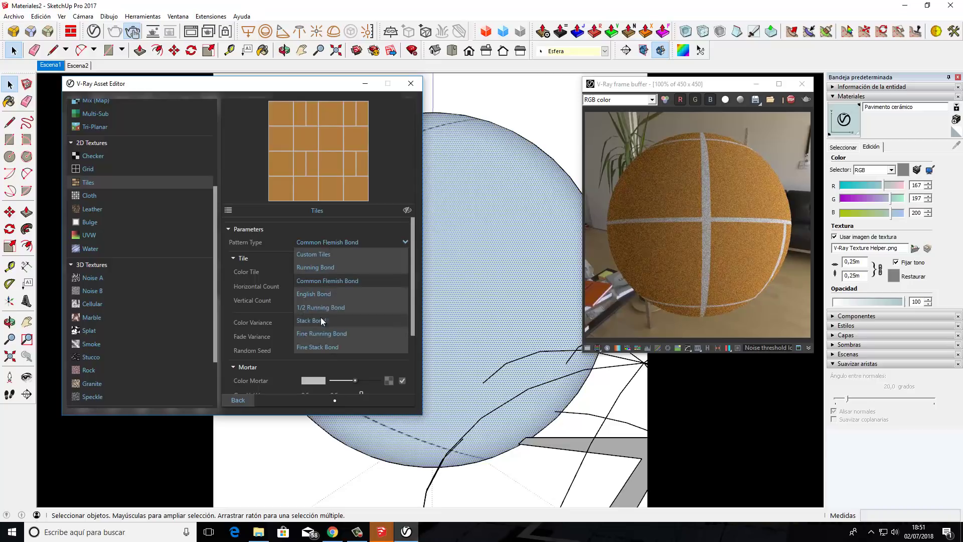
click(321, 294)
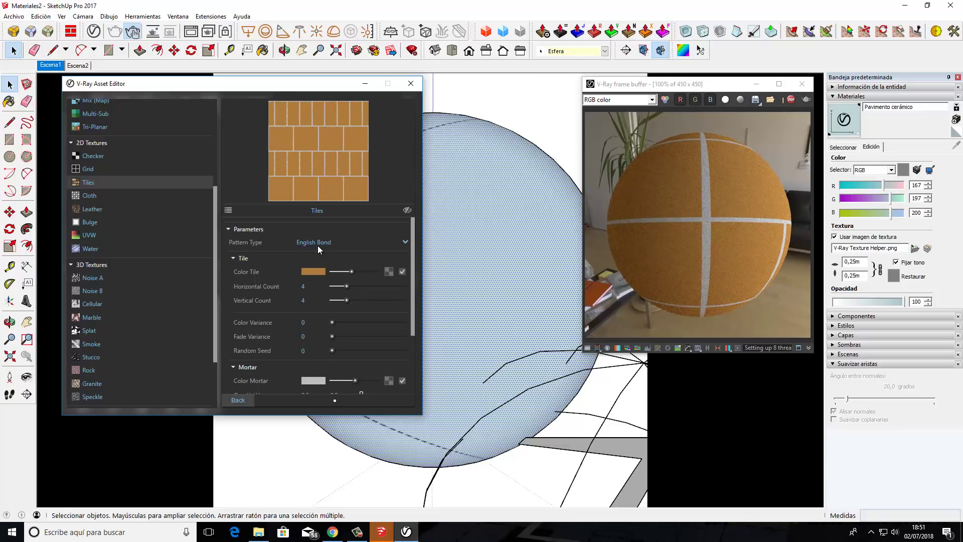
click(317, 245)
click(317, 254)
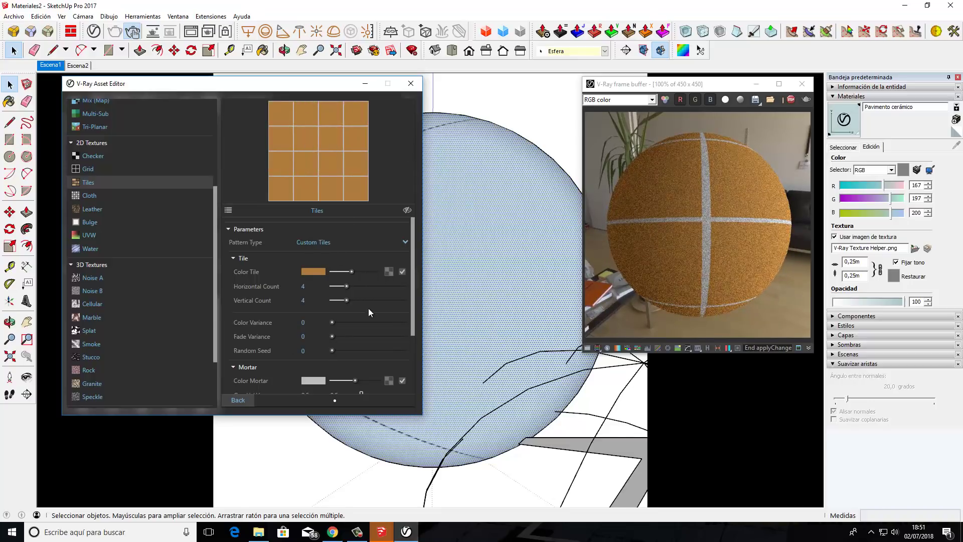
scroll(368, 307, down, 2)
scroll(367, 304, up, 2)
Step: Change the Tiles texture's tile colour from orange to a light neutral grey
click(315, 272)
click(367, 224)
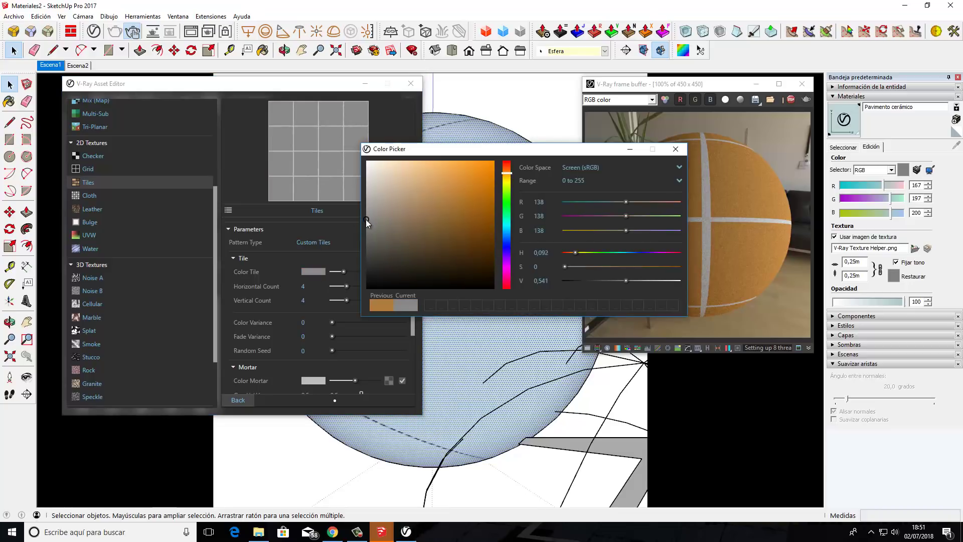
drag(366, 224, 364, 223)
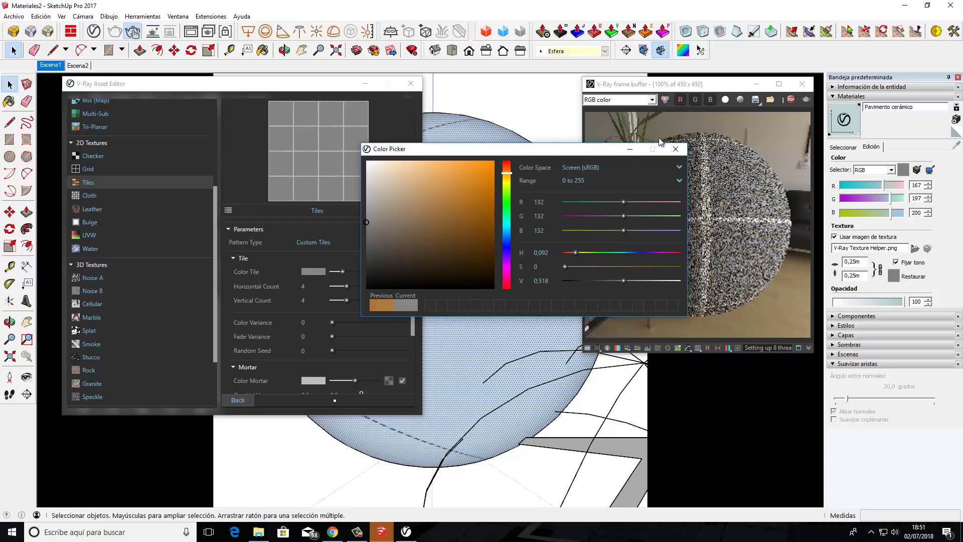
click(675, 149)
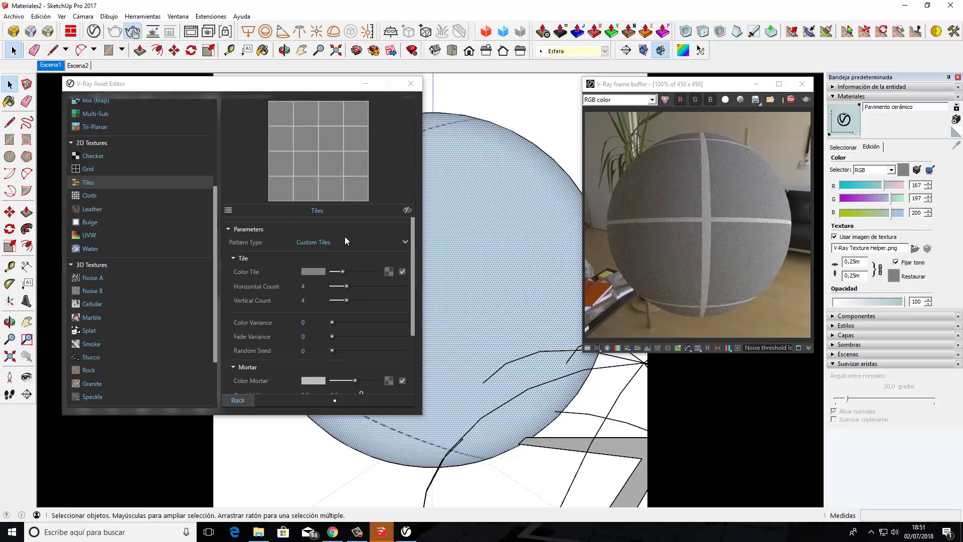
Step: Test other horizontal and vertical tile counts, leaving the grid at 4 by 4
double_click(309, 284)
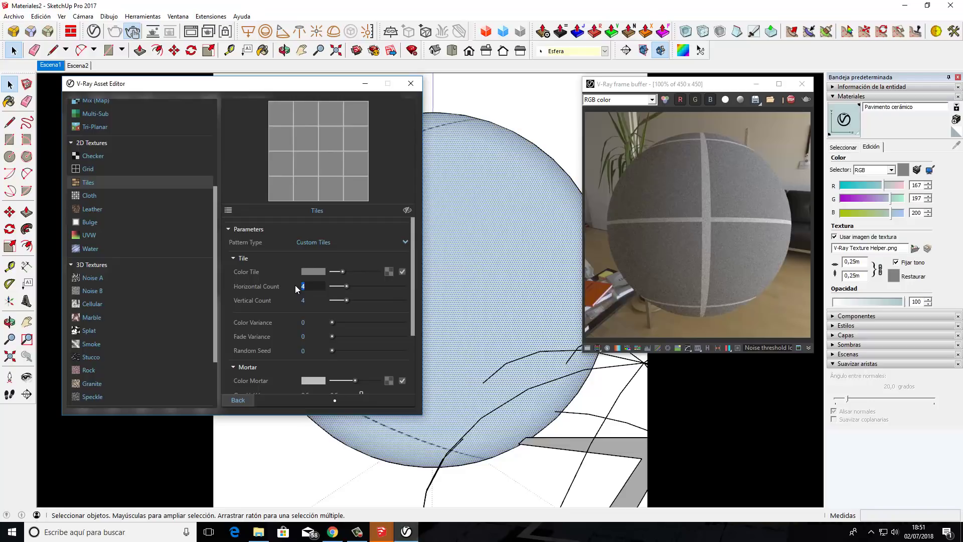
text(5)
key(Tab)
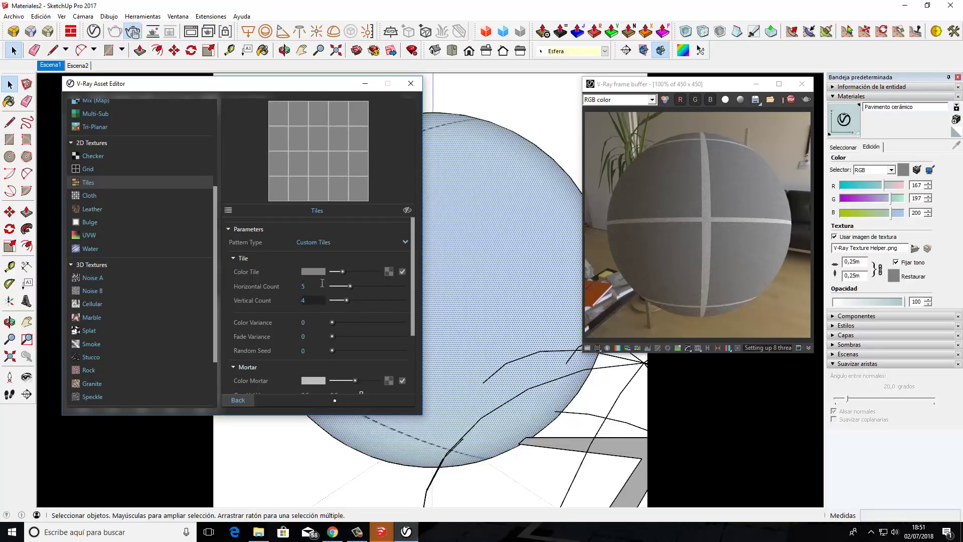
double_click(303, 300)
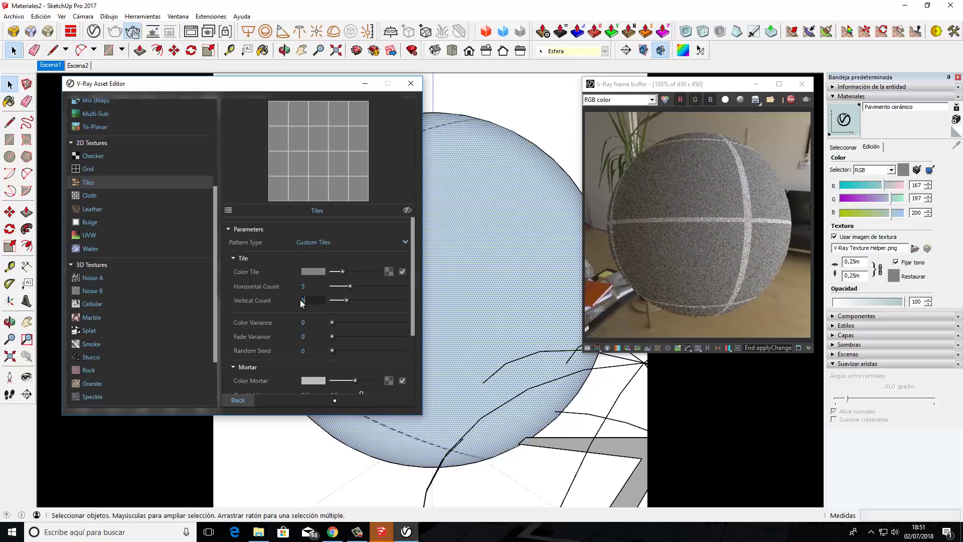
text(5)
key(Return)
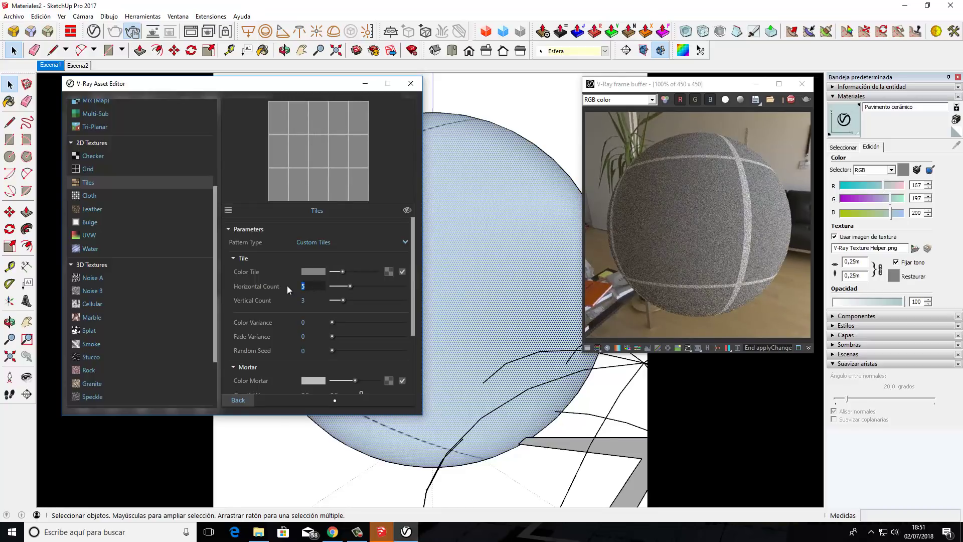
text(4)
click(302, 300)
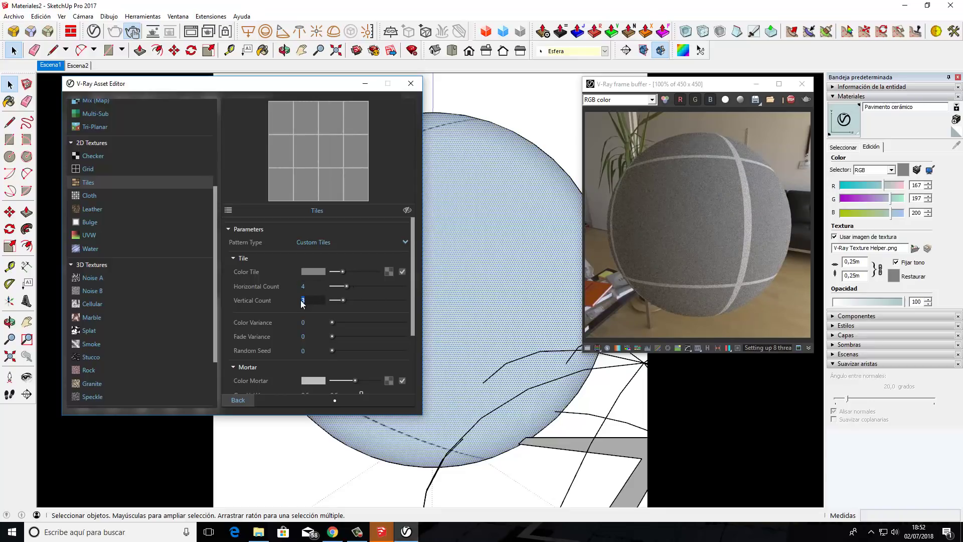
key(Return)
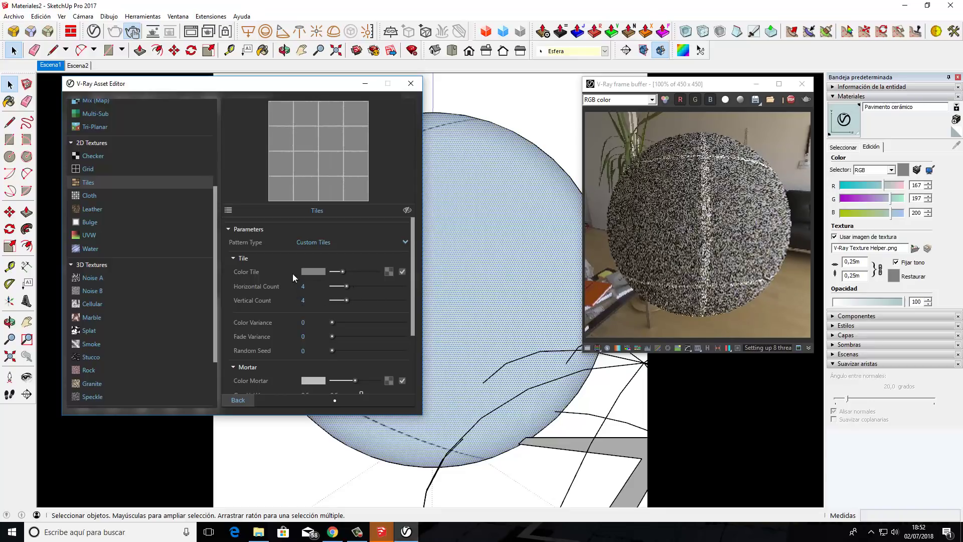
Step: Set the Tiles texture's mortar colour to a pale yellow-beige
click(231, 259)
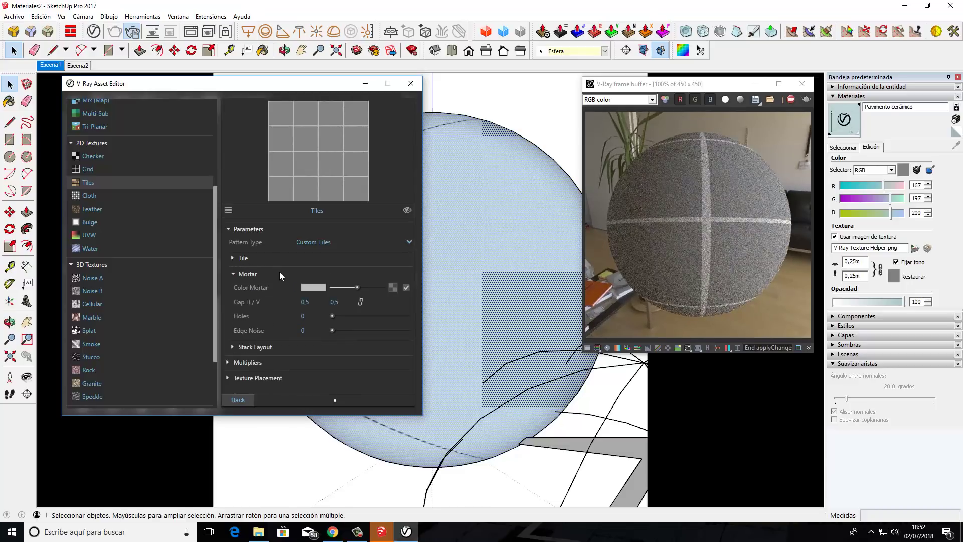
click(241, 257)
scroll(281, 279, down, 3)
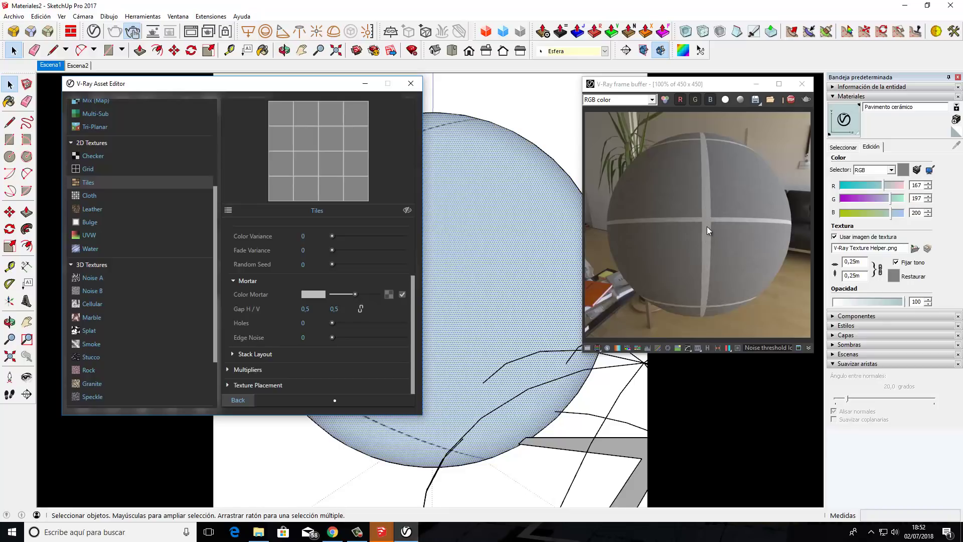
click(315, 294)
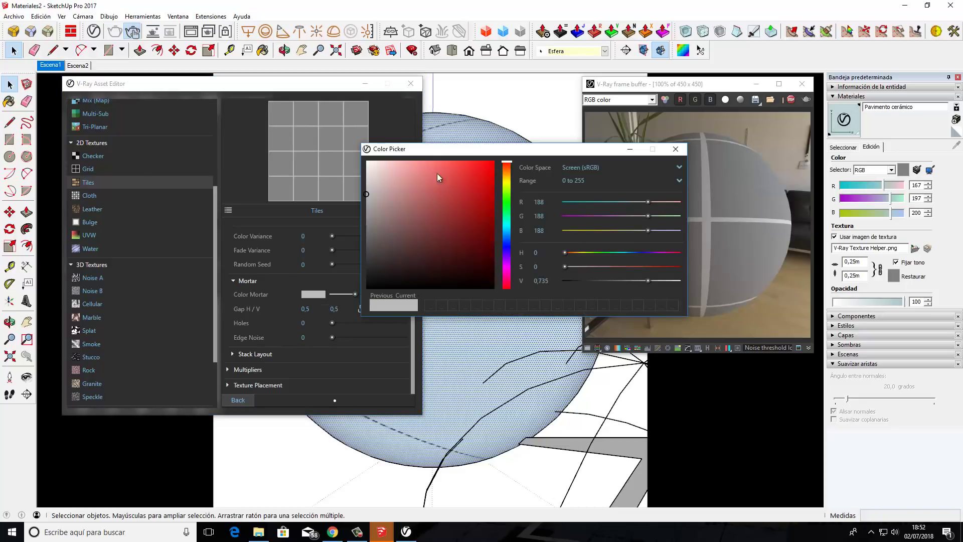
click(507, 177)
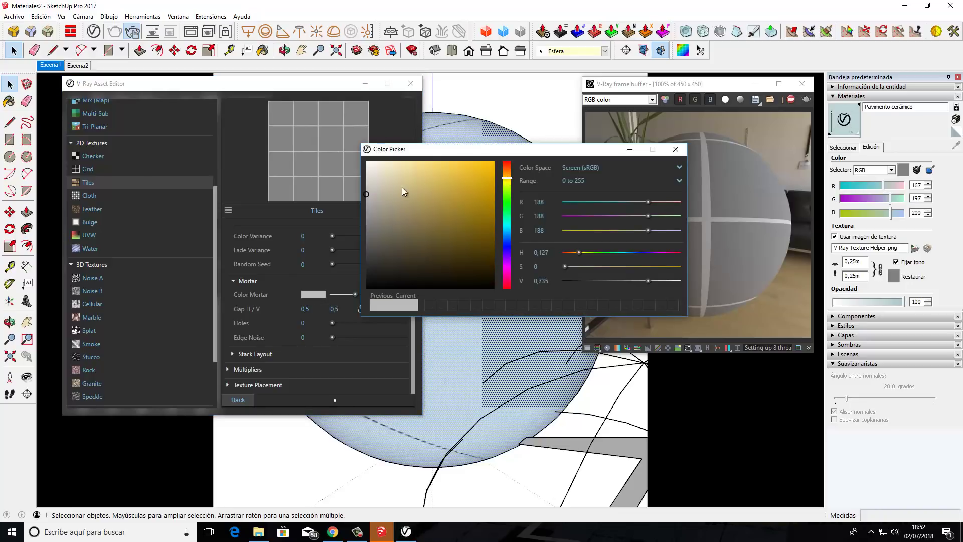
drag(366, 194, 408, 166)
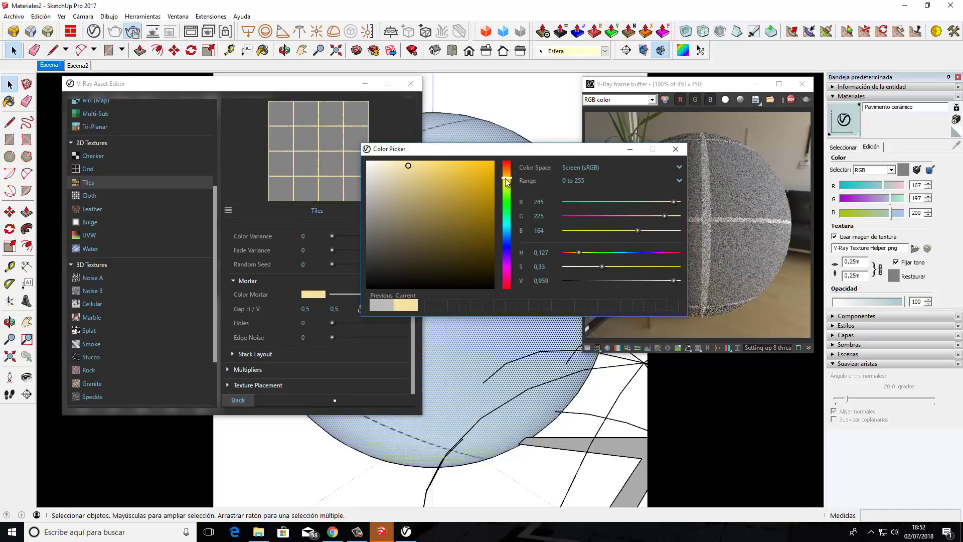
drag(508, 181, 510, 179)
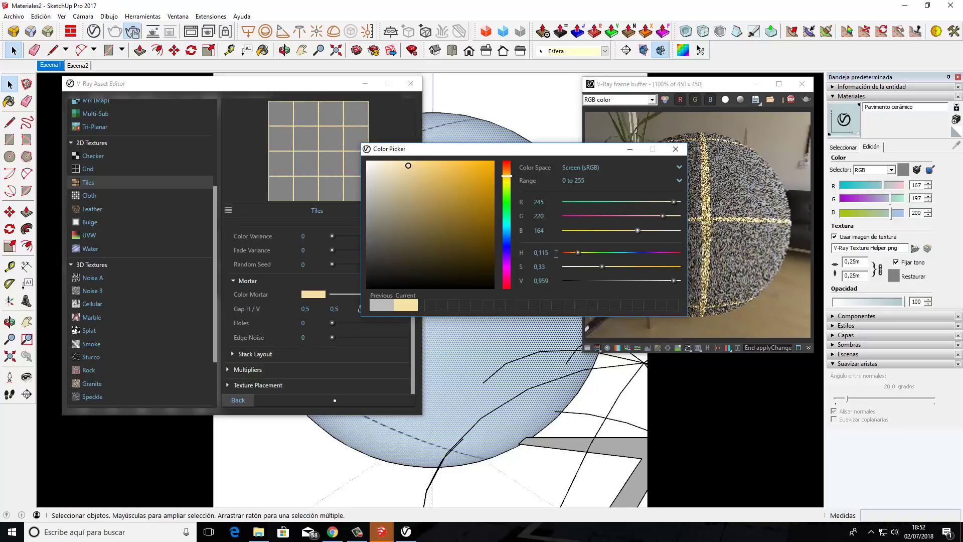
click(675, 148)
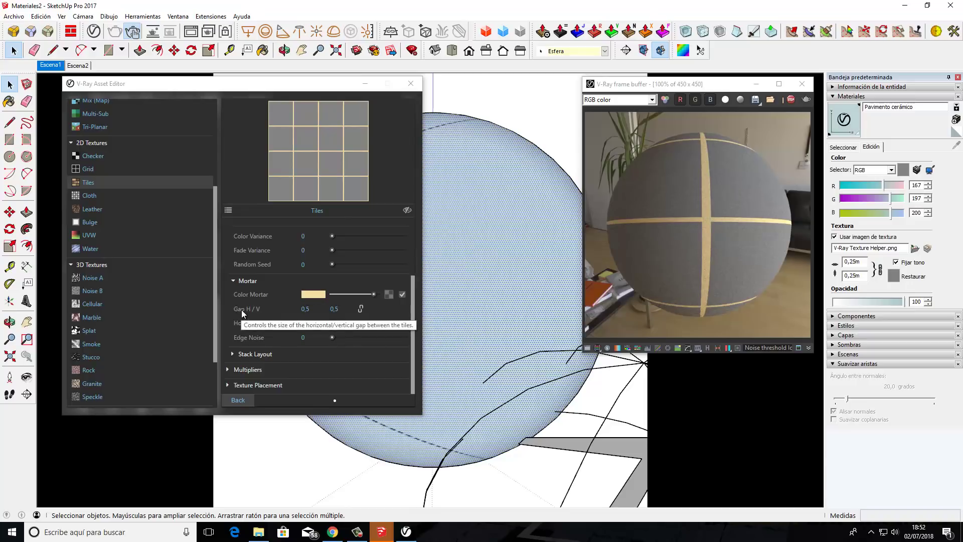
Step: Set horizontal and vertical mortar gaps to 0,1, then return to the layered material
click(308, 307)
click(309, 308)
text(0,1)
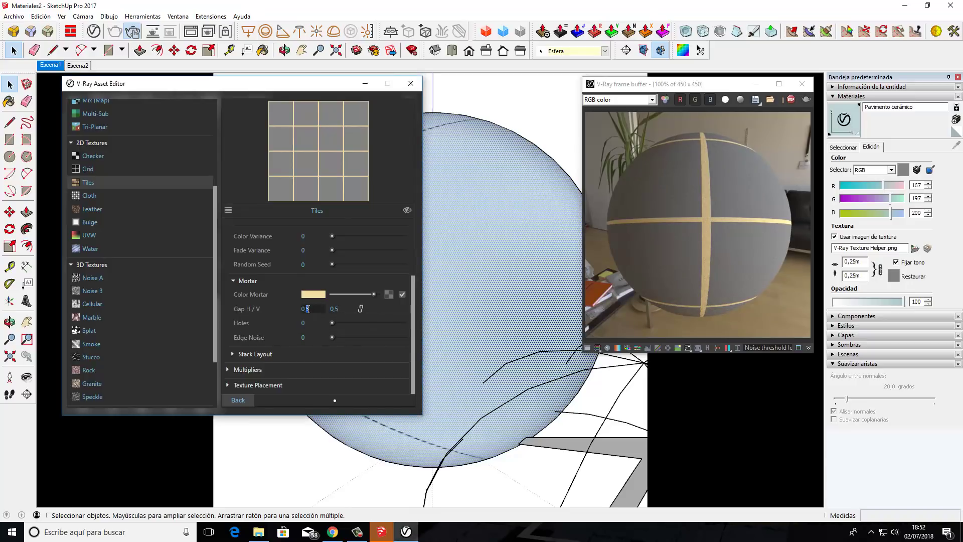
click(336, 308)
text(1)
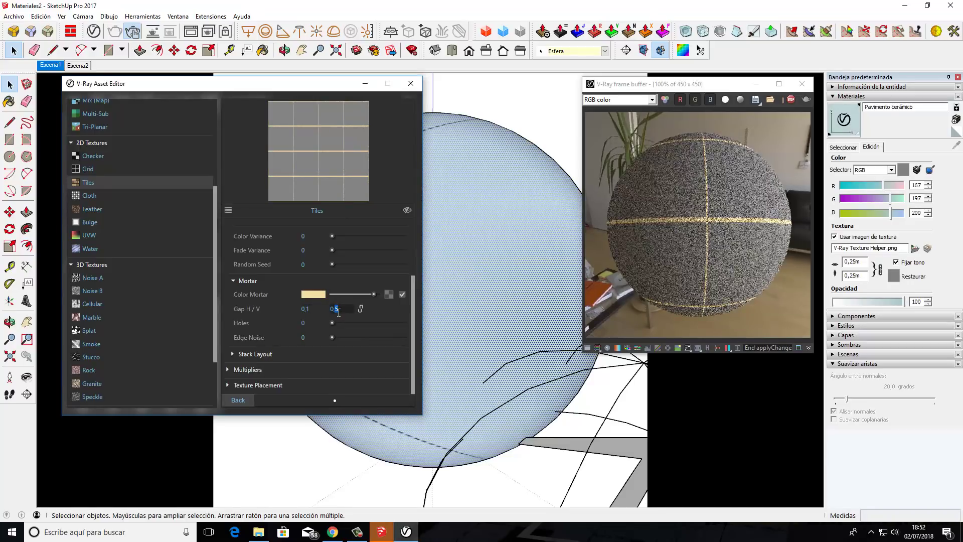
click(306, 308)
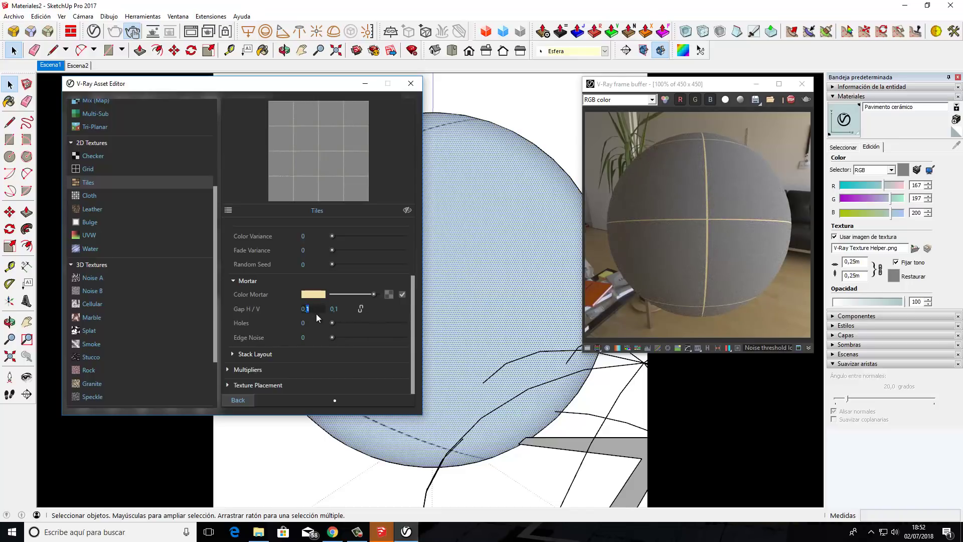
key(Return)
click(233, 400)
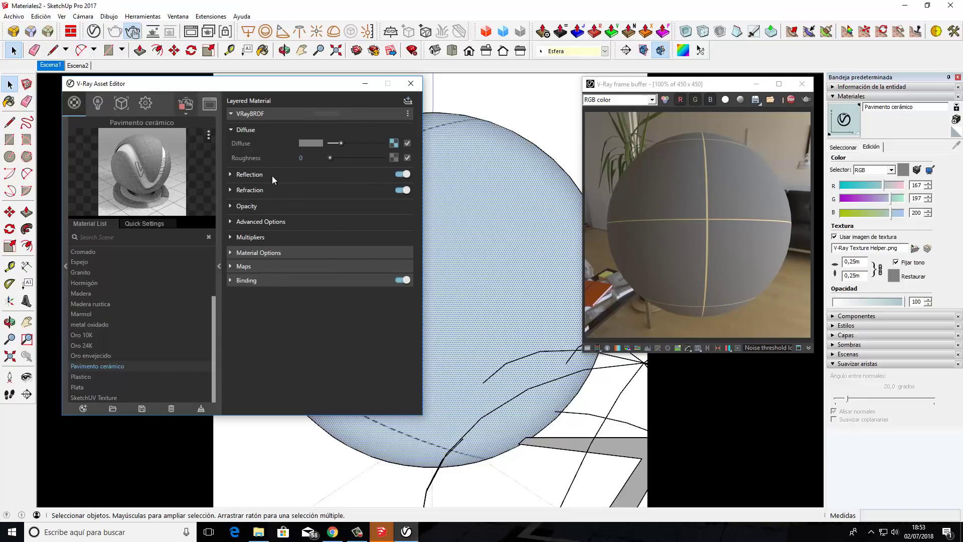
Step: Set Pavimento cerámico's reflection glossiness to 0,95
click(230, 175)
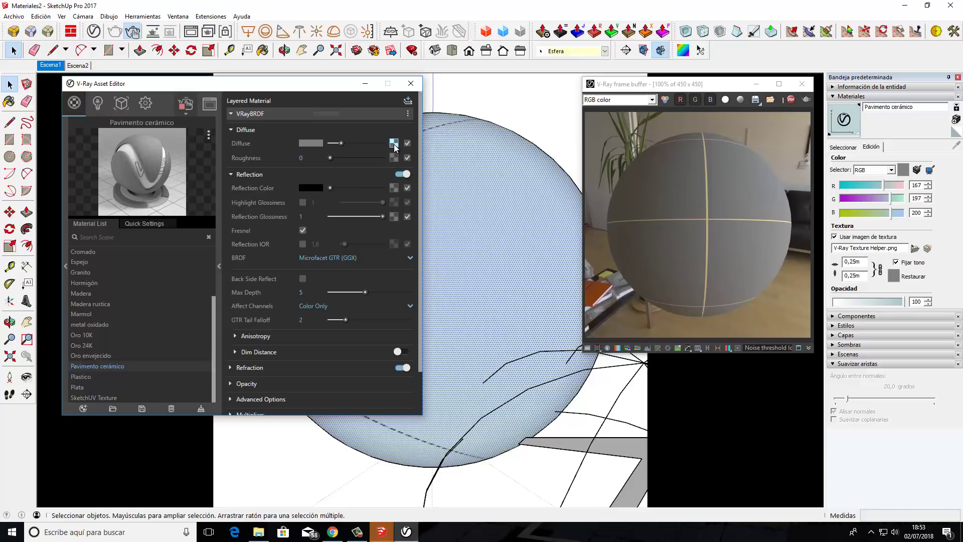
mouse_move(395, 147)
mouse_down()
mouse_move(241, 147)
mouse_move(394, 192)
mouse_up()
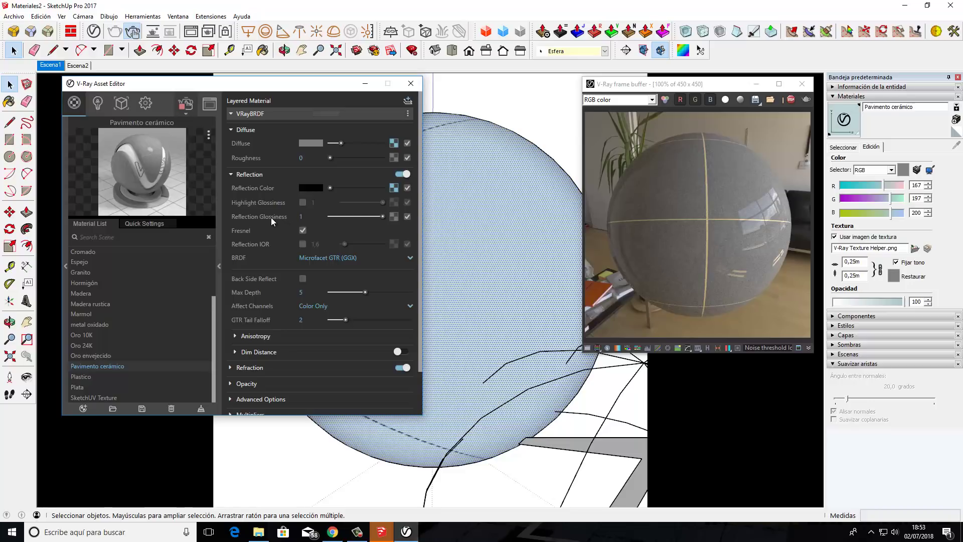
click(299, 216)
text(0,95)
key(Return)
Step: Choose the Blinn BRDF for reflection and copy the diffuse Tiles texture
click(314, 256)
click(312, 283)
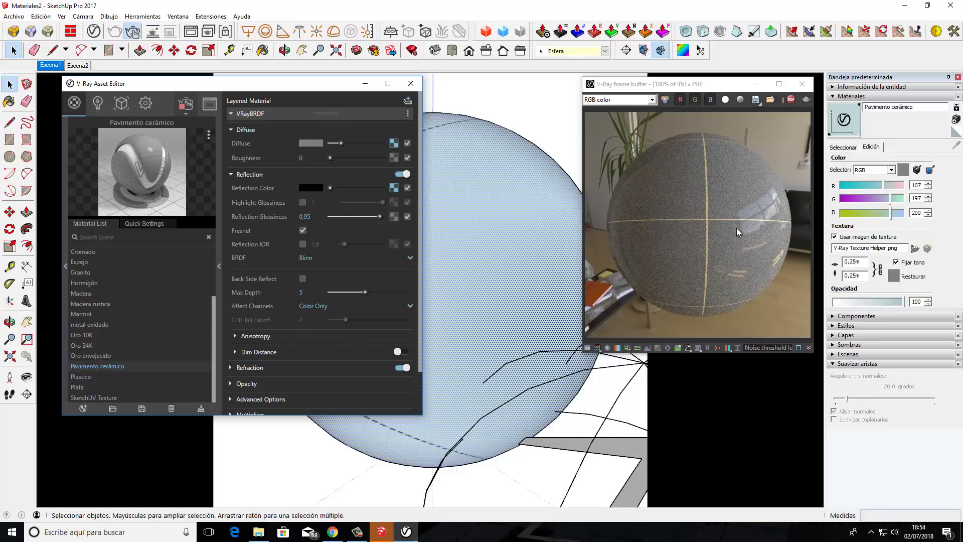
click(326, 258)
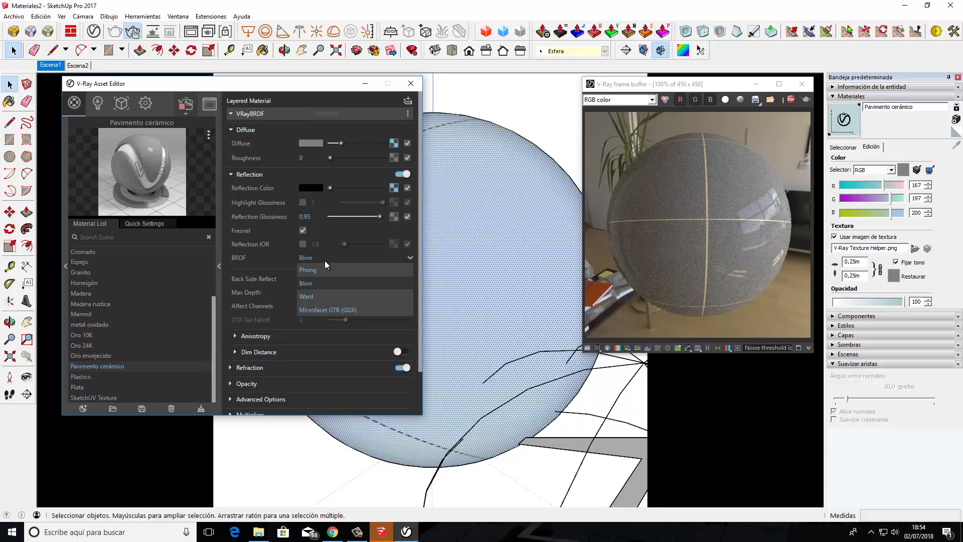
click(308, 284)
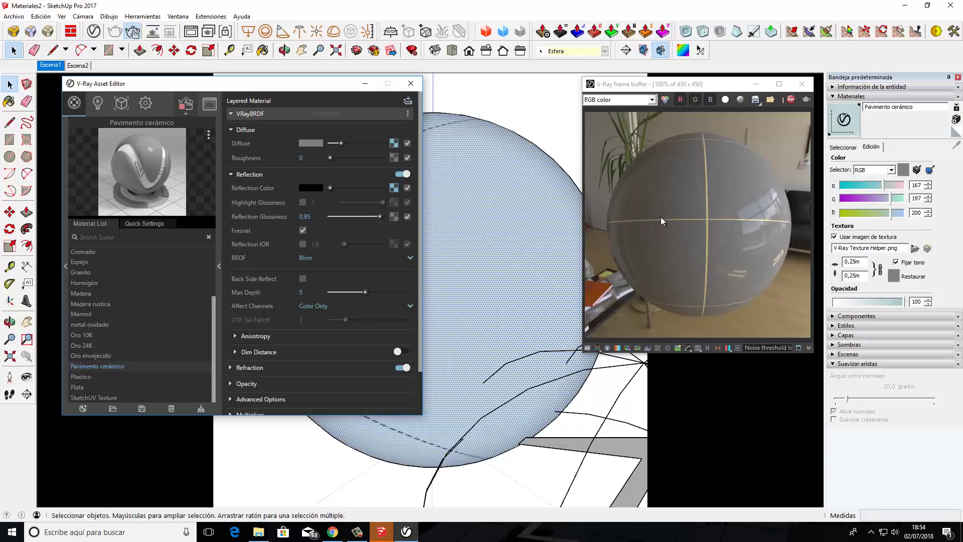
click(241, 176)
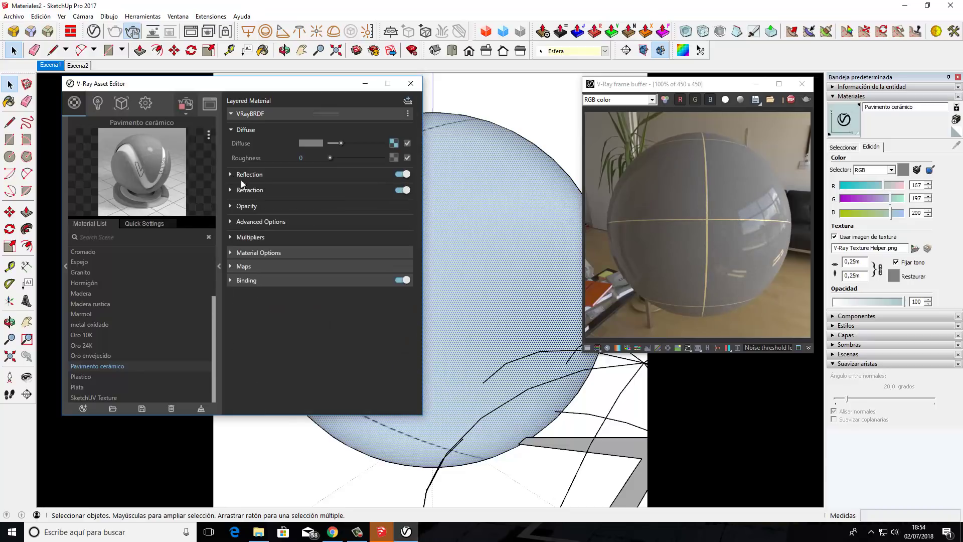
right_click(393, 144)
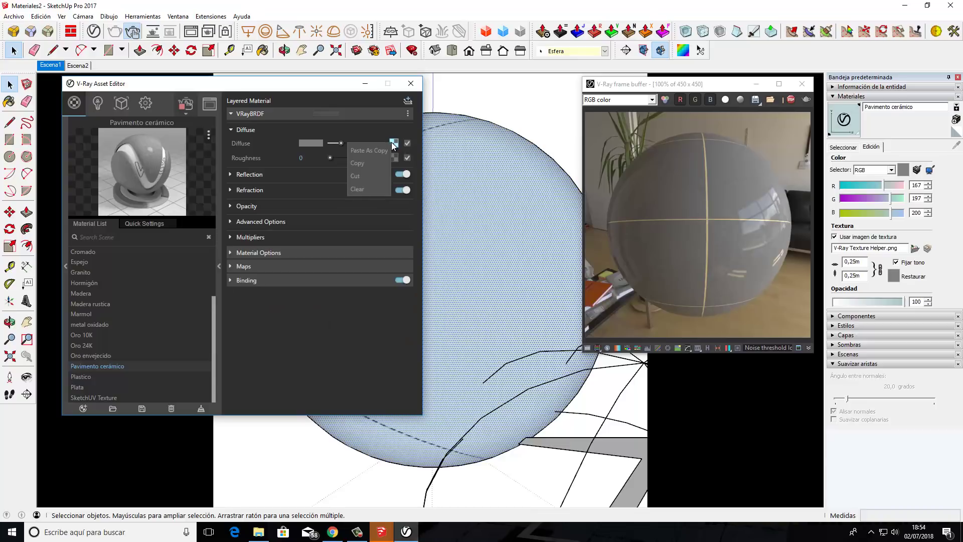
click(374, 161)
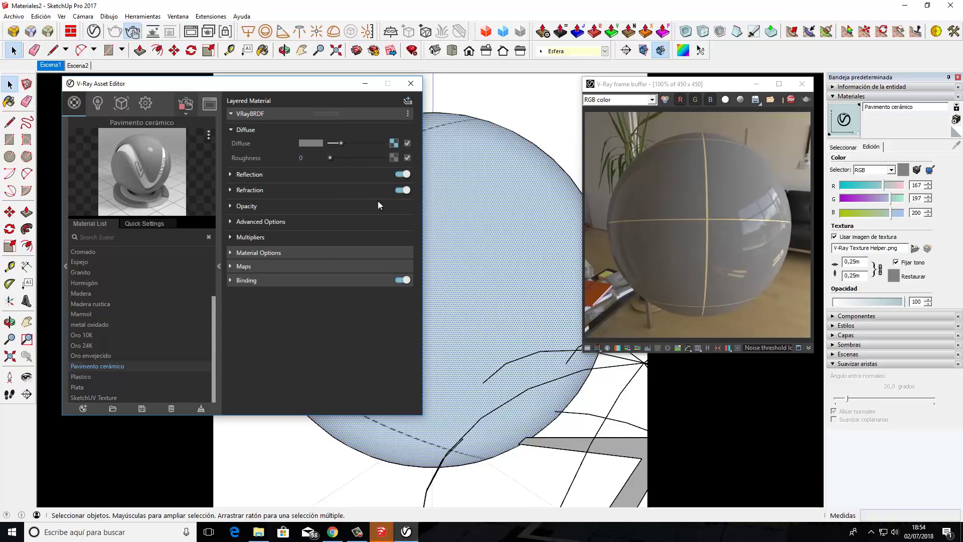
Step: Enable Bump/Normal mapping using a pasted copy of the Tiles texture as the bump map
click(266, 269)
click(254, 285)
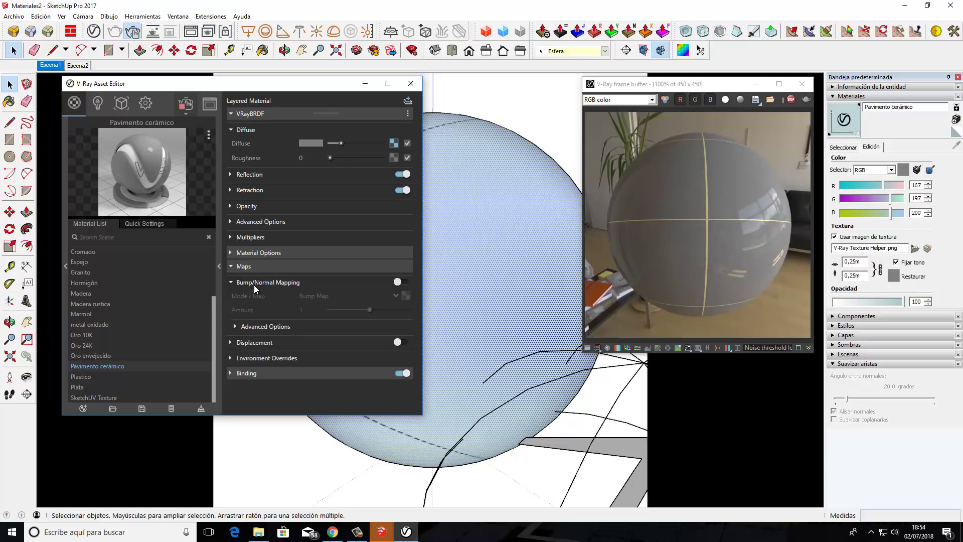
click(402, 282)
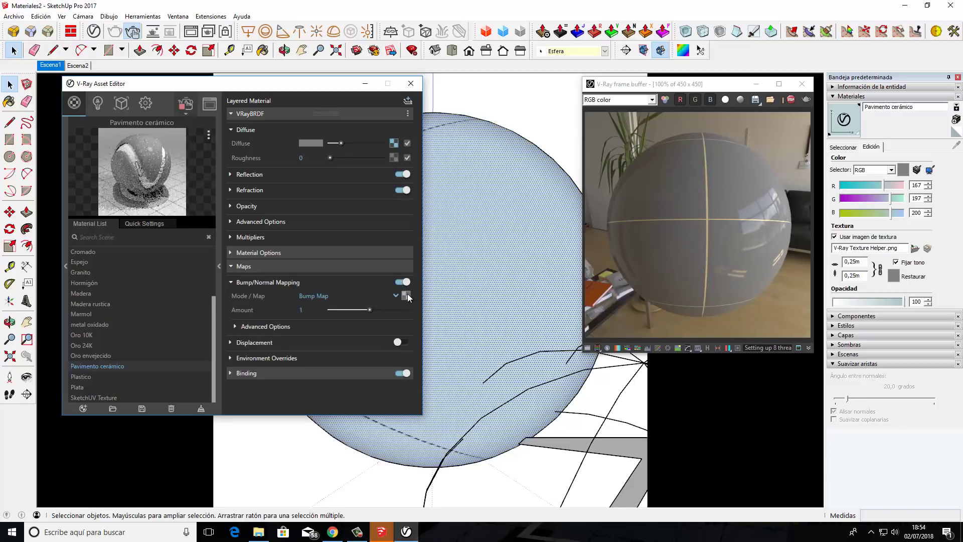
right_click(406, 295)
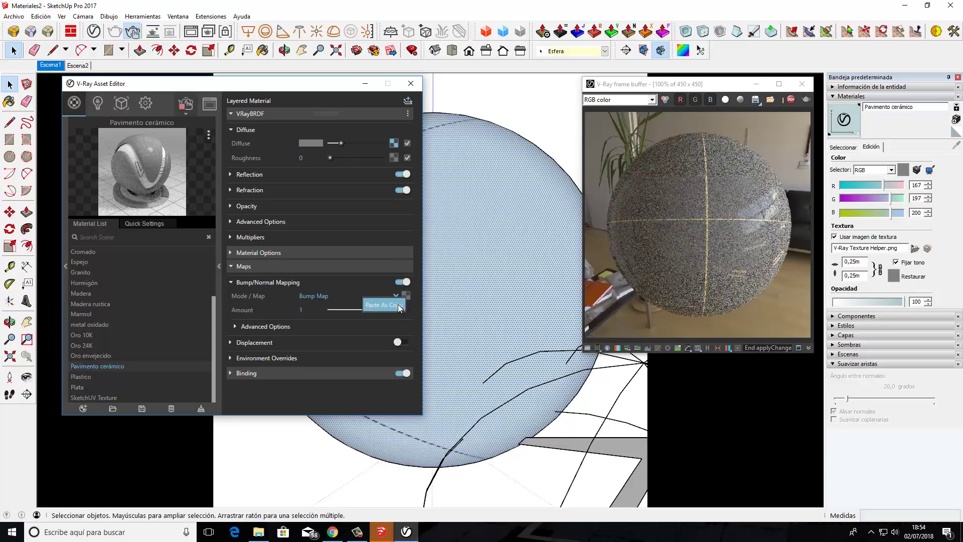
click(404, 304)
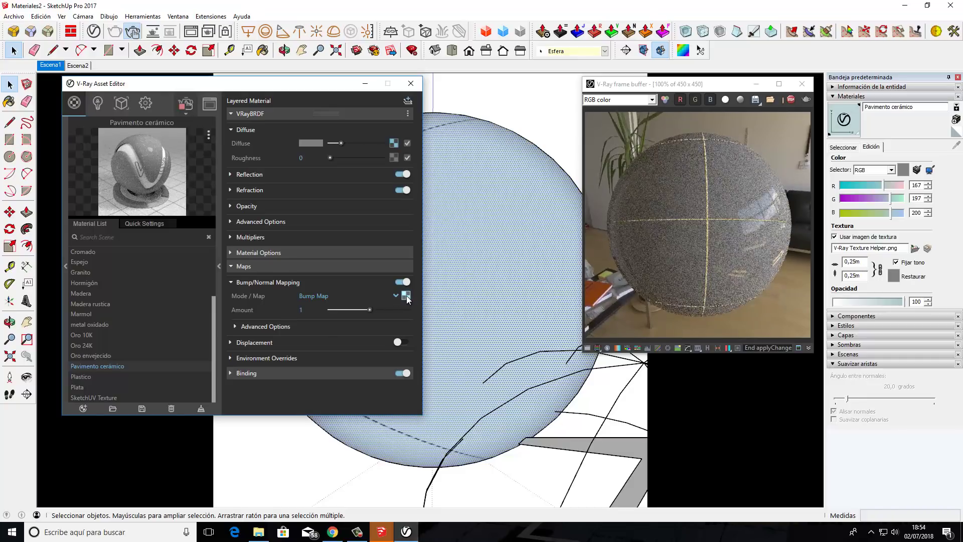
click(406, 296)
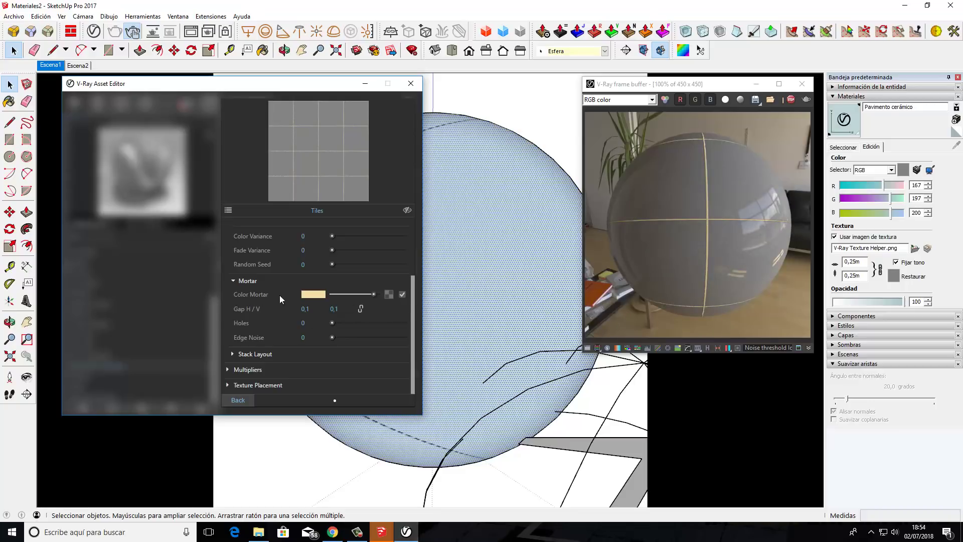
Step: Give the bump Tiles texture black mortar and white tiles, then return to the layered material
click(321, 294)
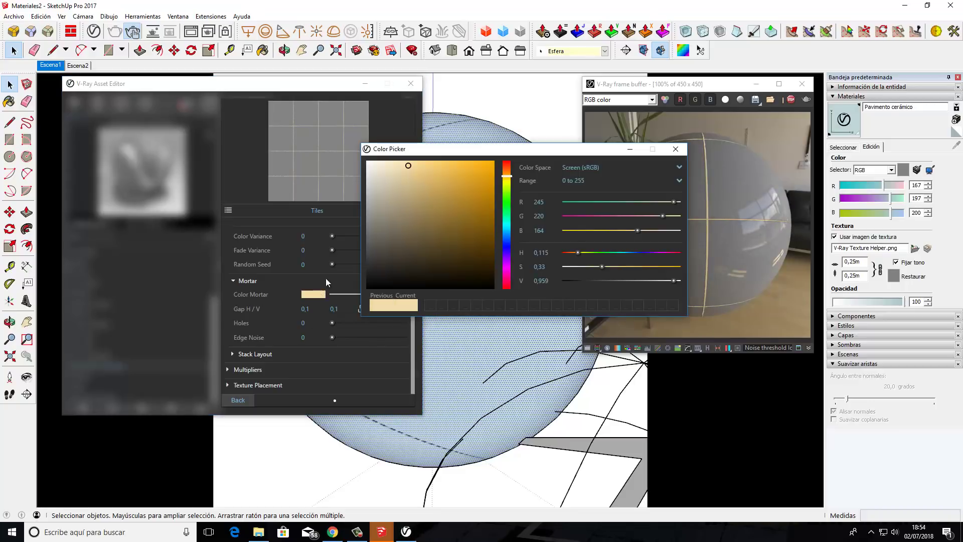
click(366, 287)
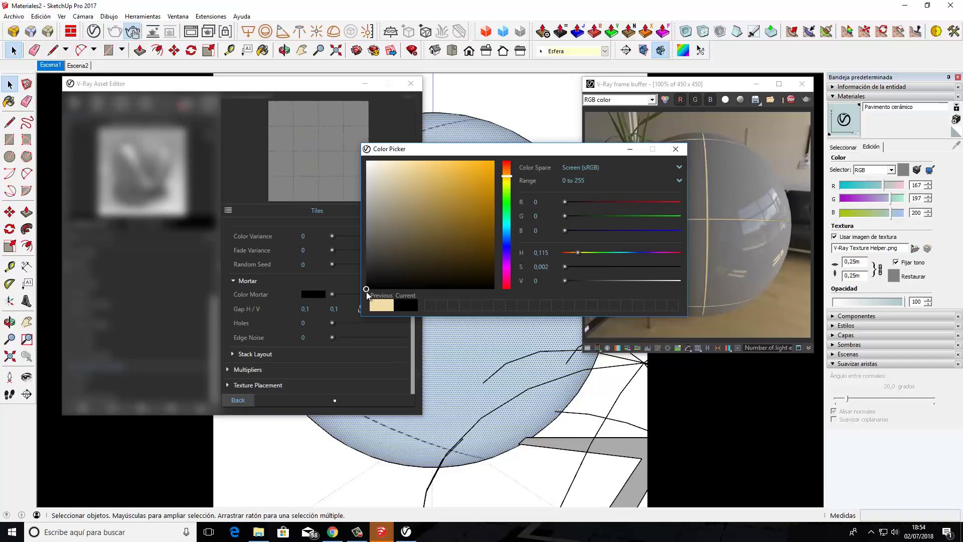
click(676, 149)
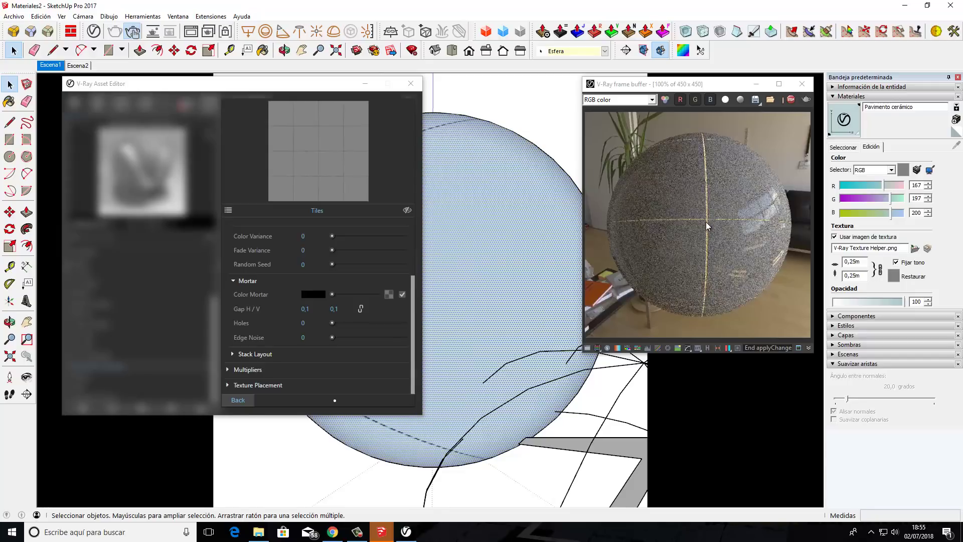
scroll(371, 301, up, 4)
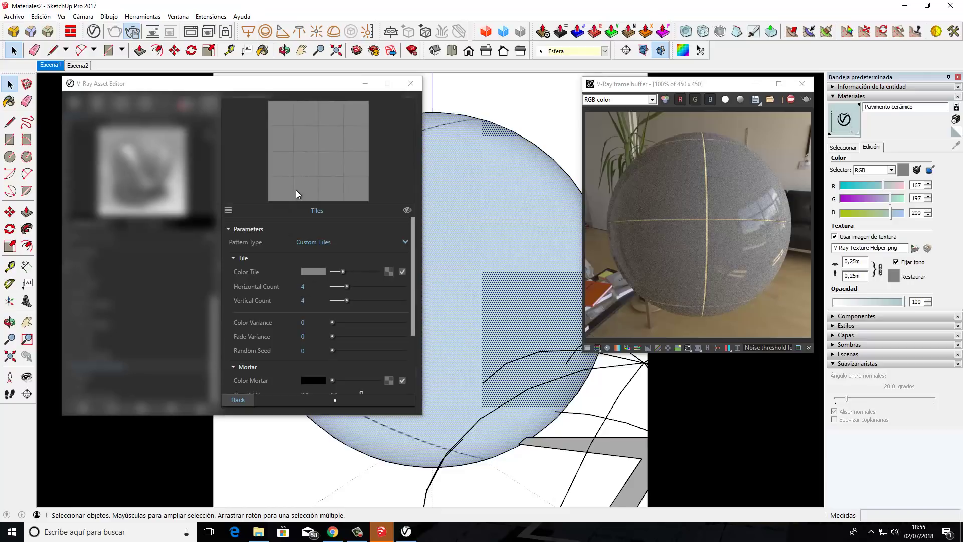
click(312, 272)
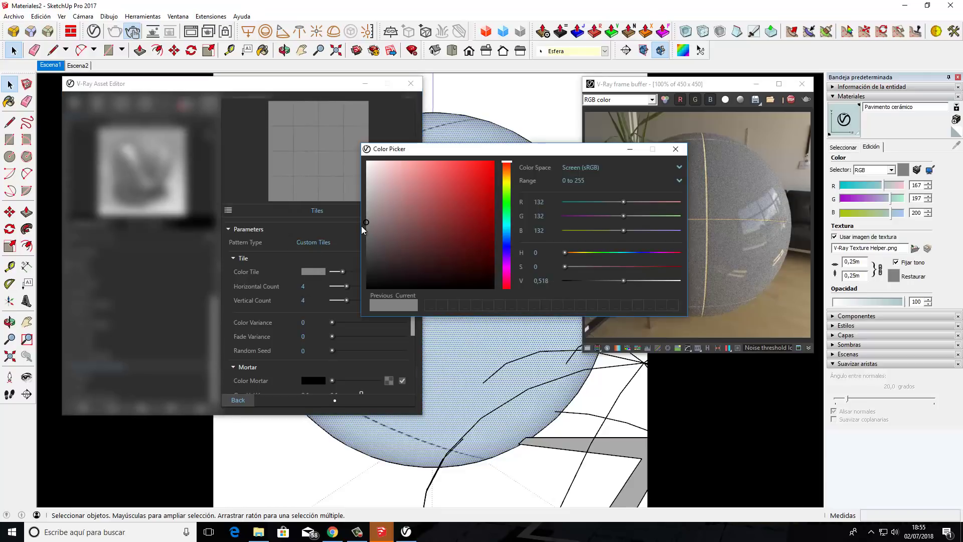
drag(365, 221, 359, 152)
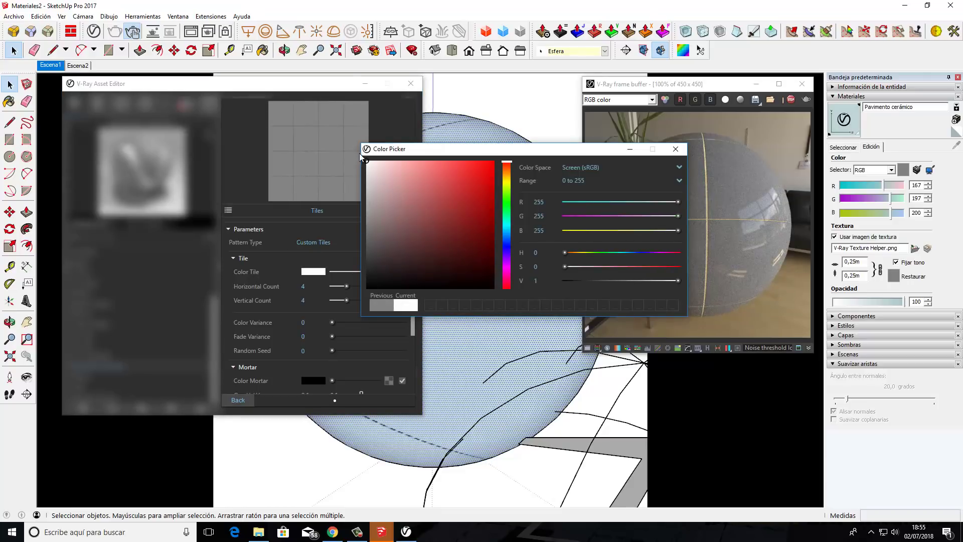
click(675, 149)
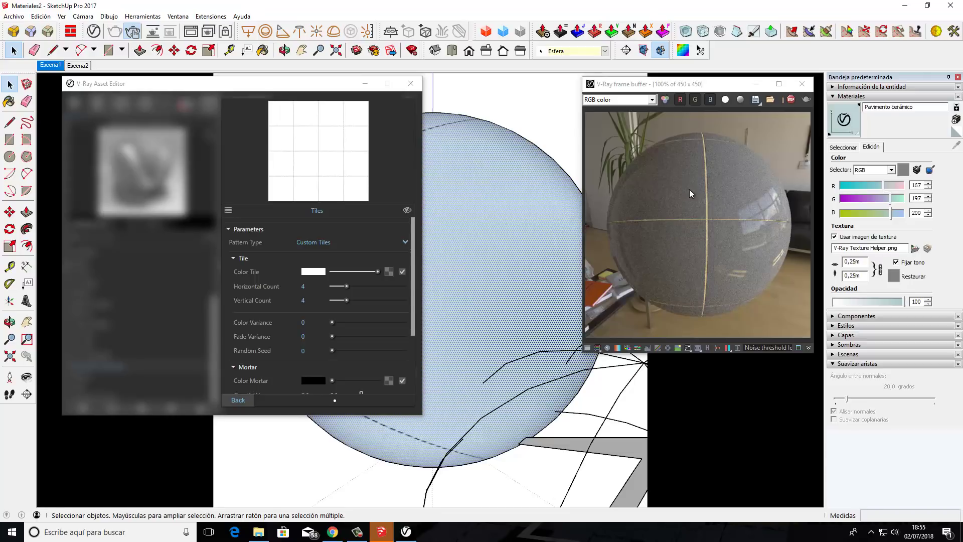
click(239, 400)
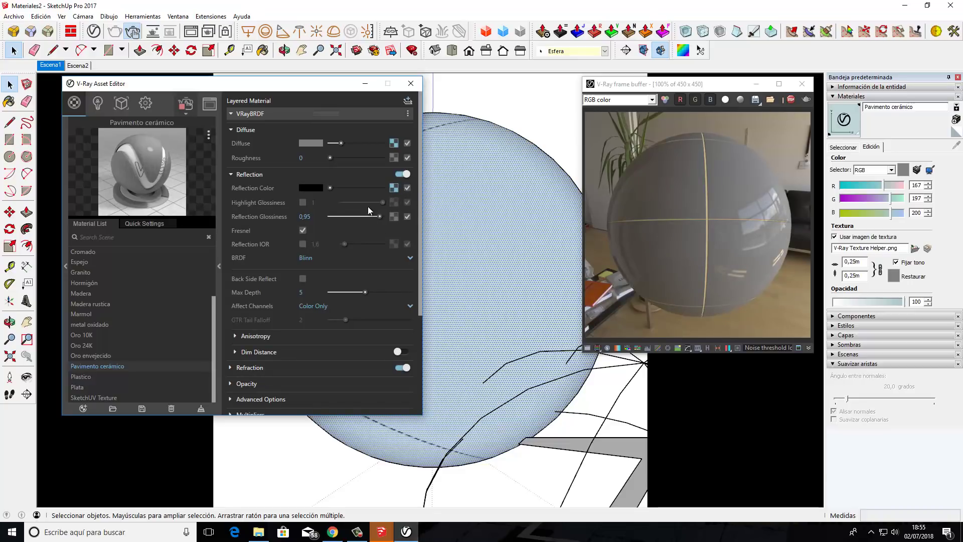
Step: Set the diffuse Tiles texture to black mortar and mid-grey tiles (135,134,134)
click(394, 188)
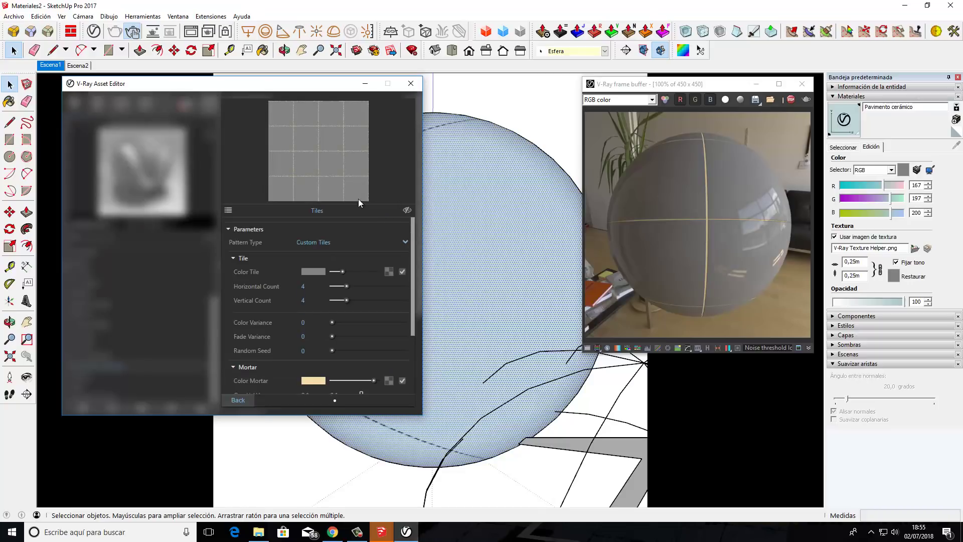
click(312, 381)
click(368, 285)
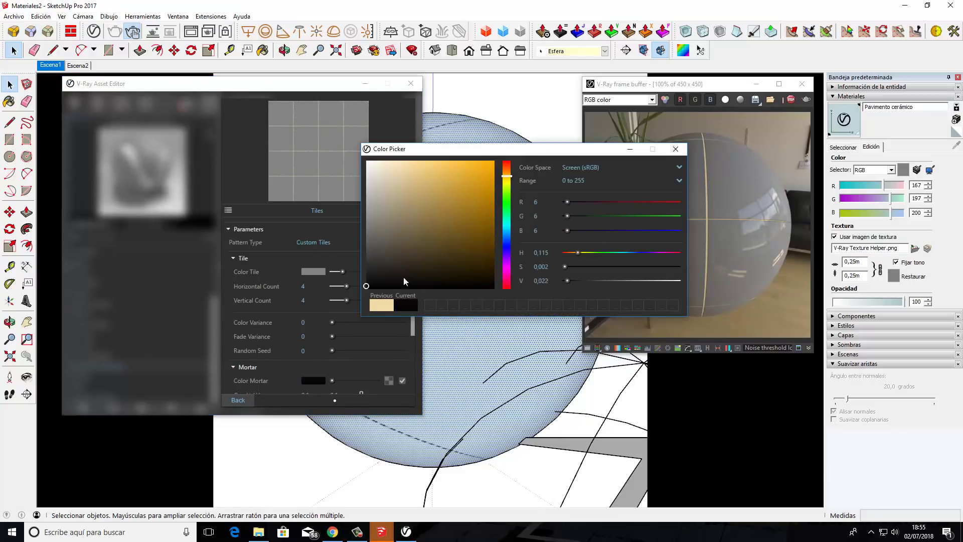
click(676, 149)
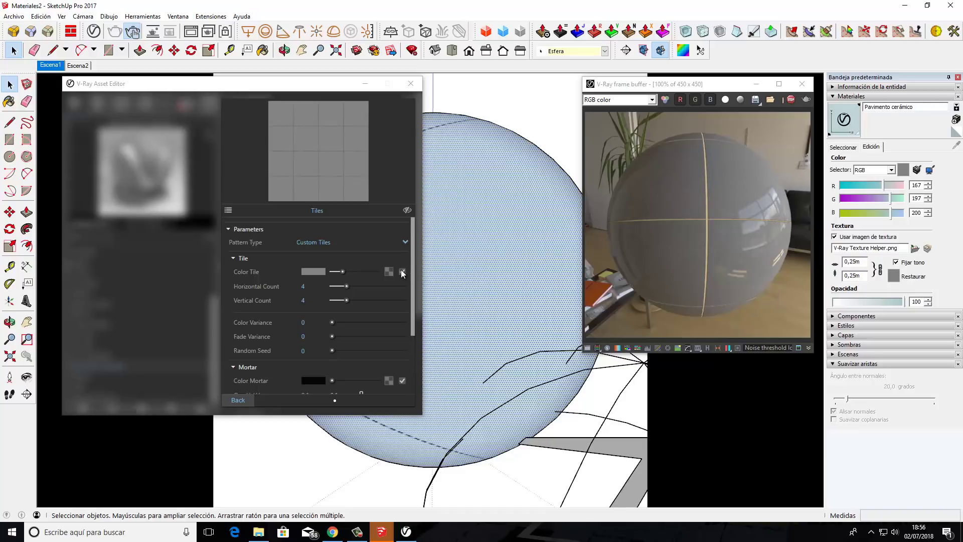
click(316, 273)
drag(366, 222, 387, 164)
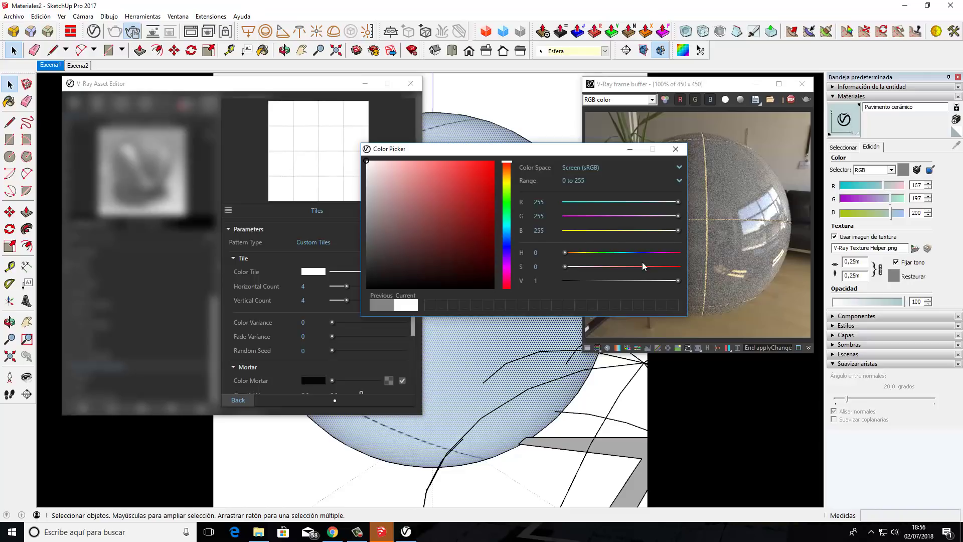
click(367, 220)
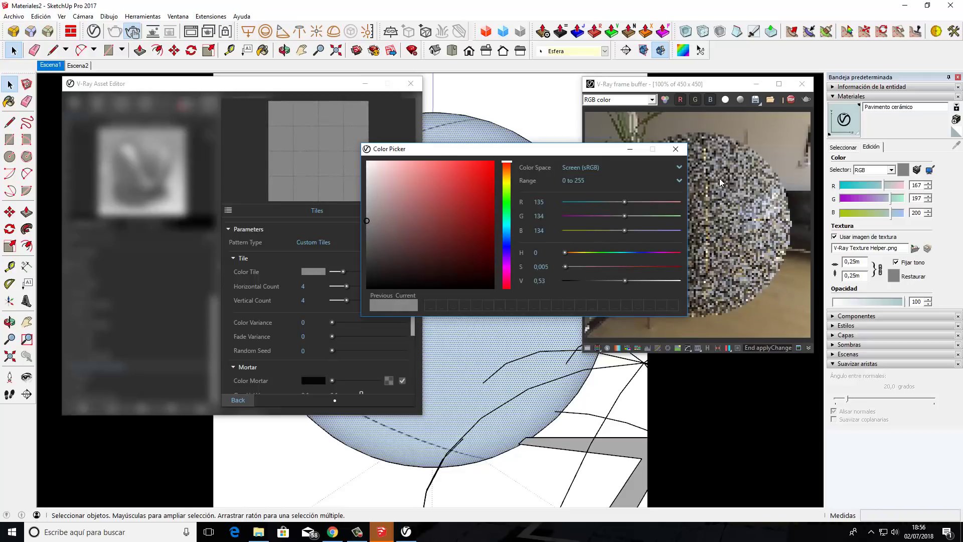
click(675, 149)
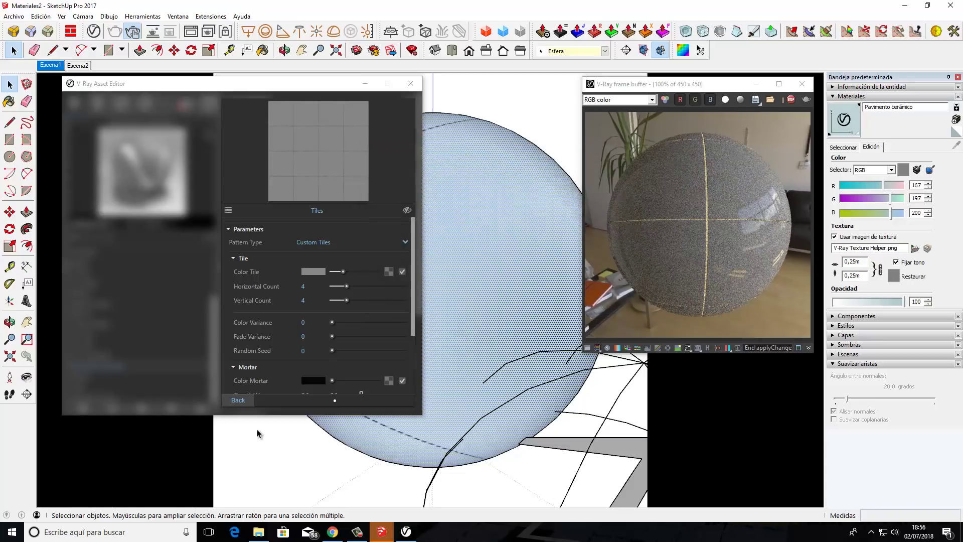
click(242, 401)
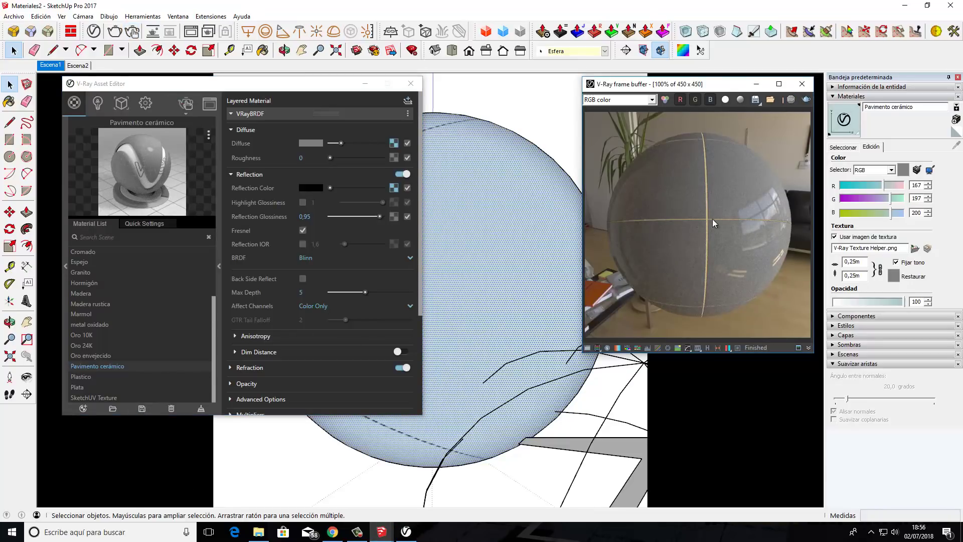
Step: Save the material as 'Pavimento cerámico' in the Materiales folder under 2-MÓDULO CREACIÓN DE MATERIALES
click(140, 409)
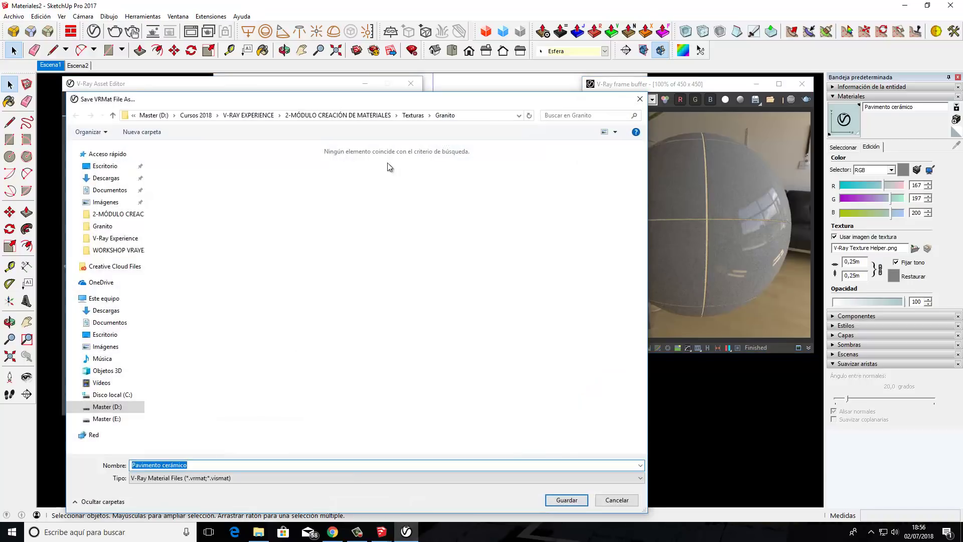
click(413, 115)
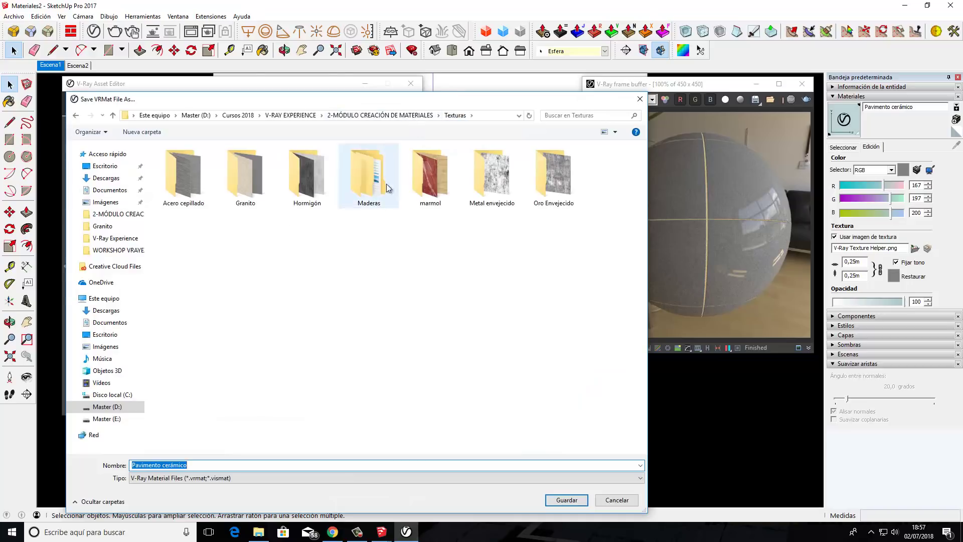
click(375, 115)
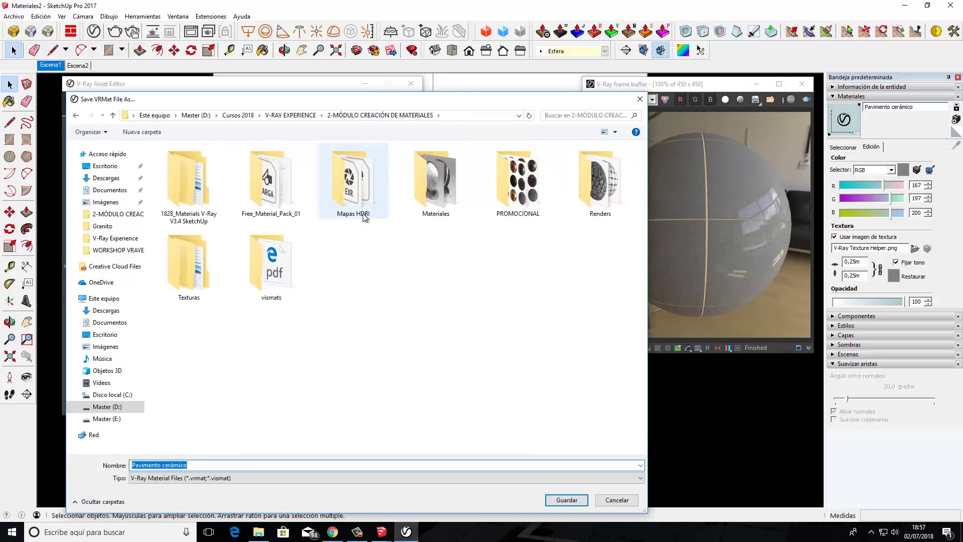
double_click(439, 195)
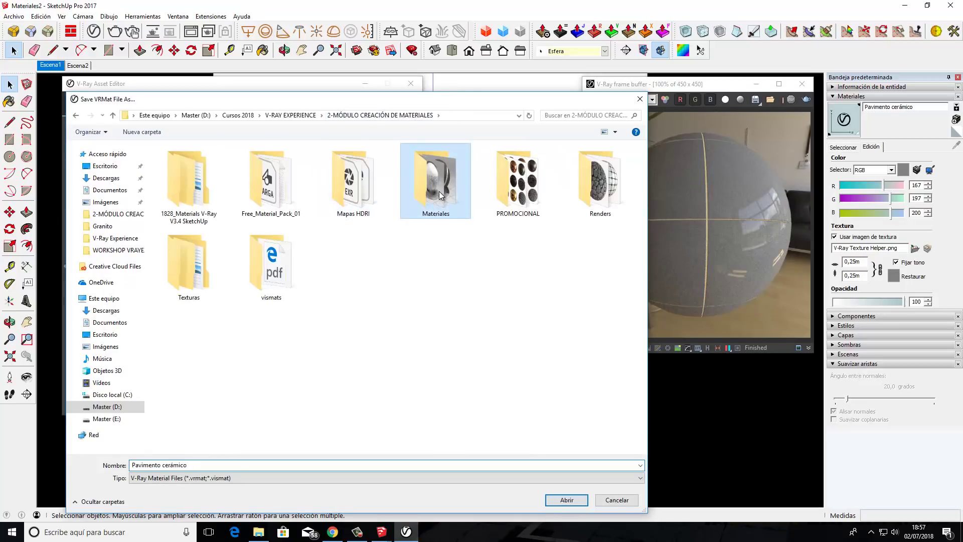
click(224, 465)
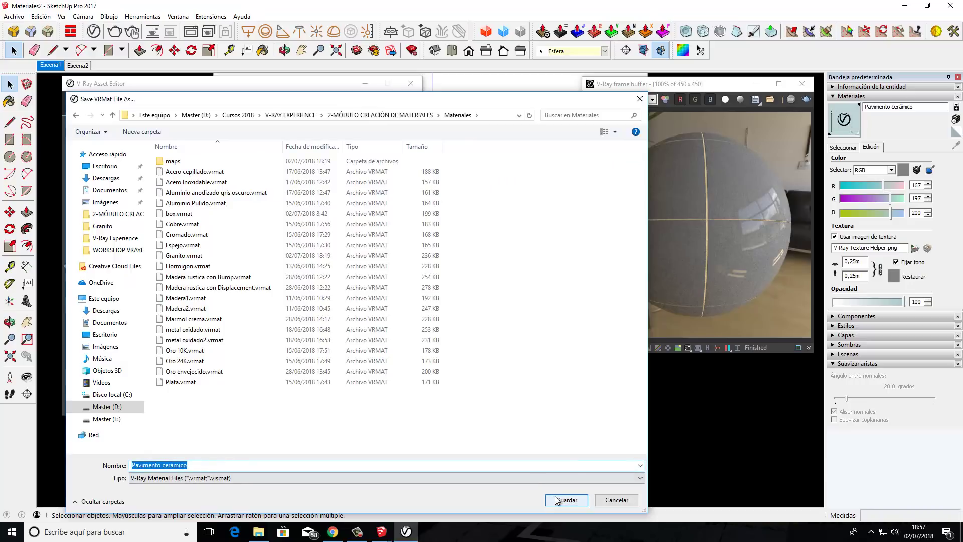
click(567, 499)
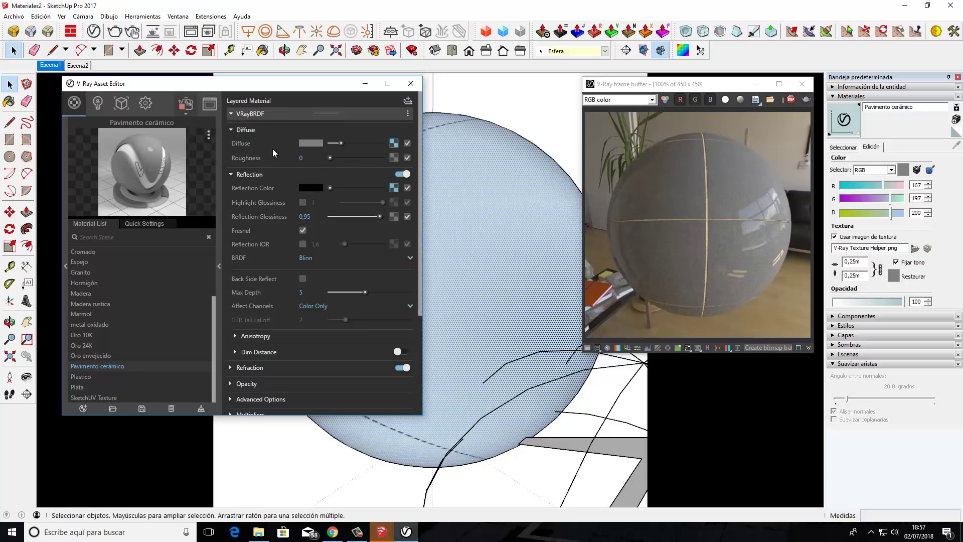
Step: Change the diffuse Tiles texture's mortar colour to near-white (252,252,252)
click(394, 144)
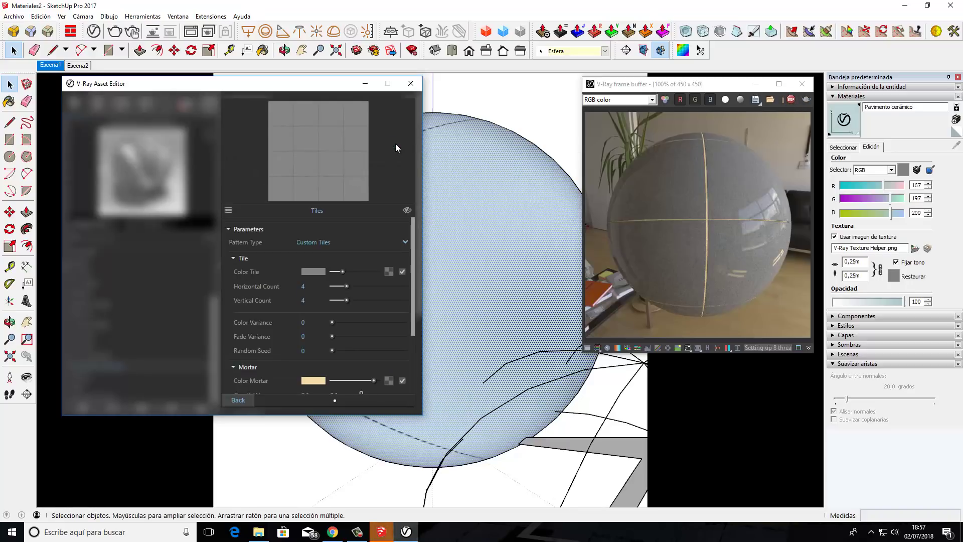
click(313, 380)
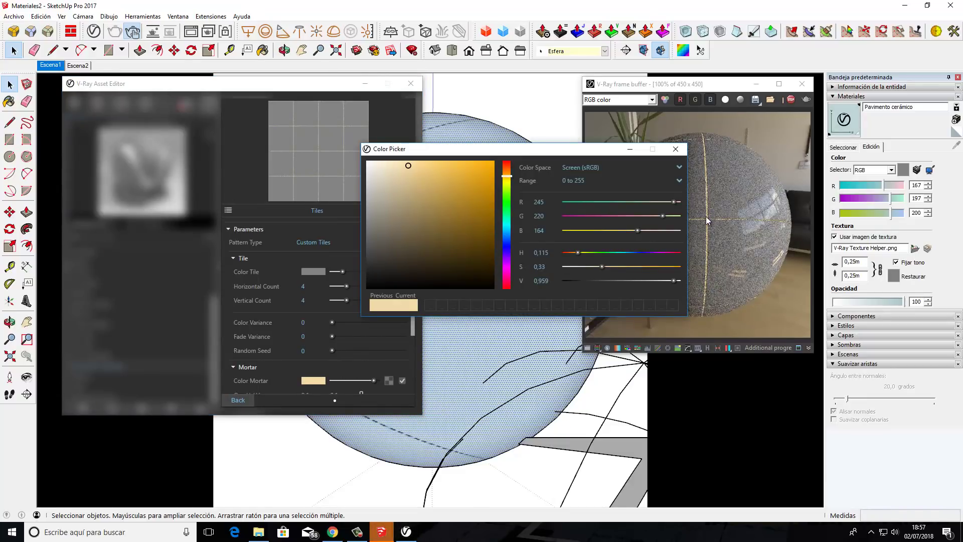
drag(410, 166, 360, 291)
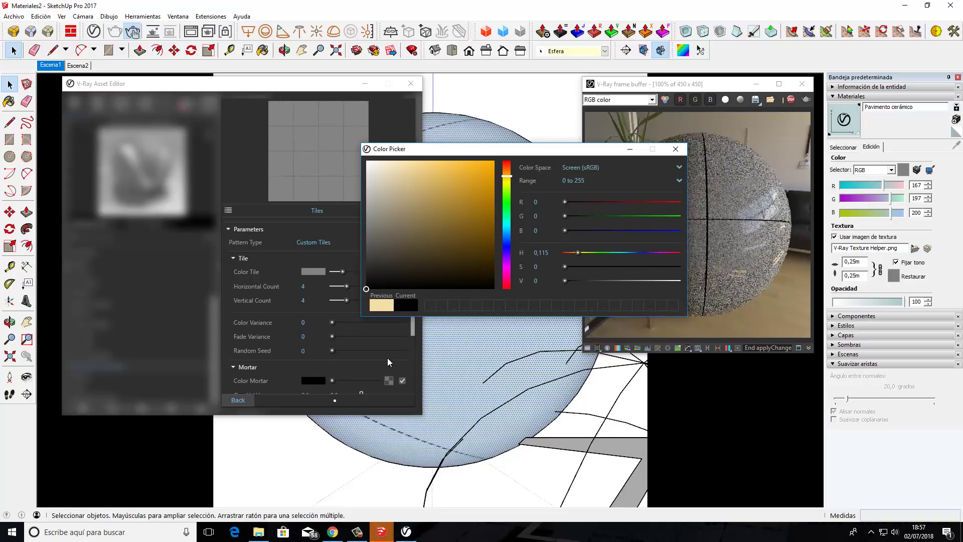
drag(366, 289, 366, 261)
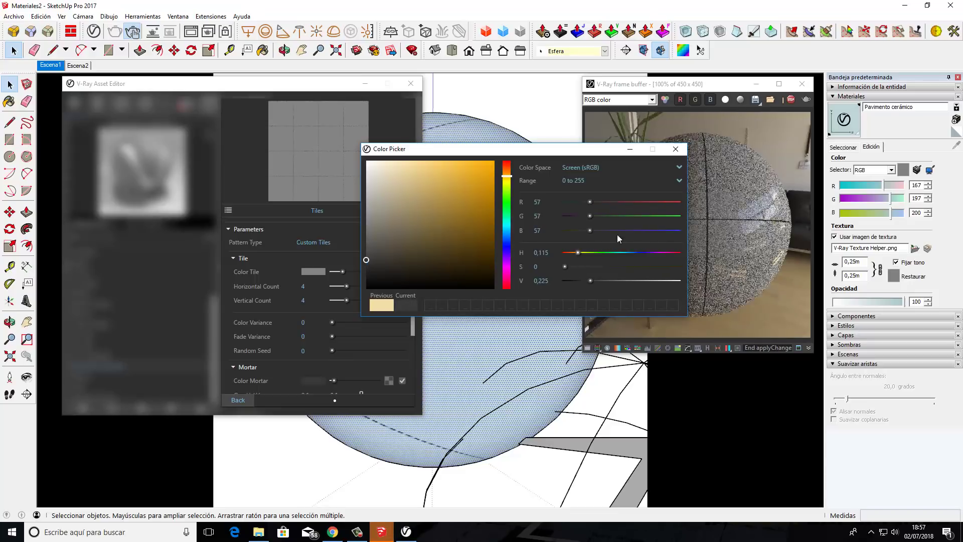
mouse_move(568, 155)
mouse_down()
mouse_move(421, 146)
mouse_move(446, 148)
mouse_move(482, 281)
mouse_move(544, 193)
mouse_move(590, 179)
mouse_up()
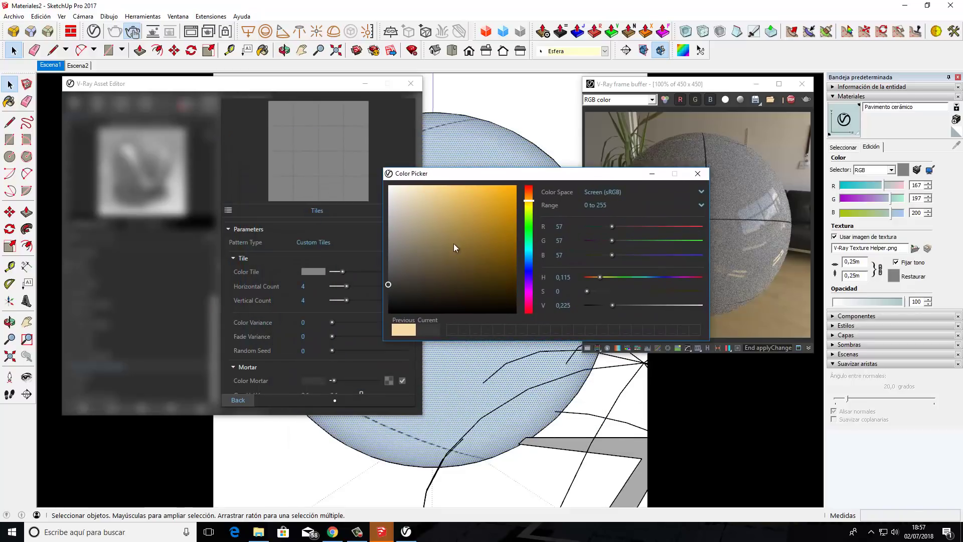
drag(387, 285, 388, 186)
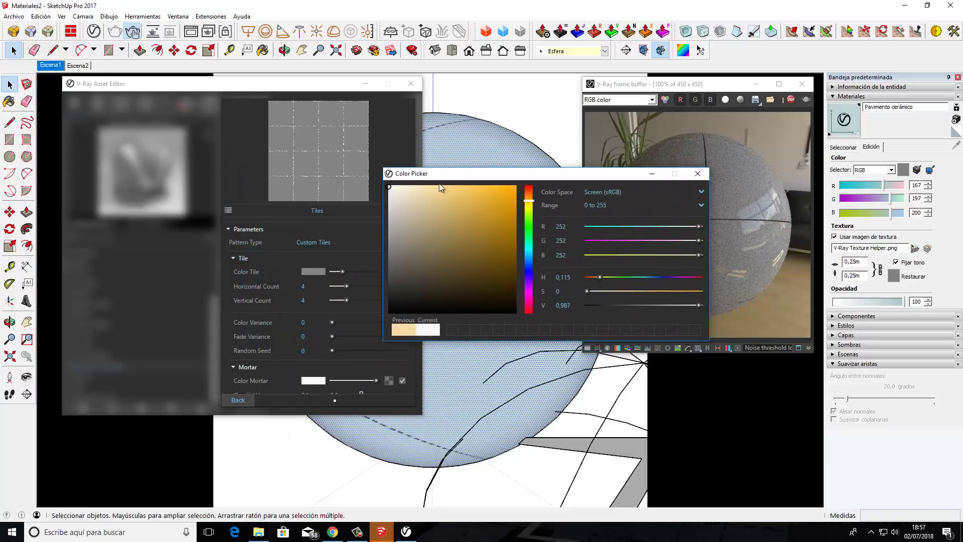
drag(571, 168, 483, 175)
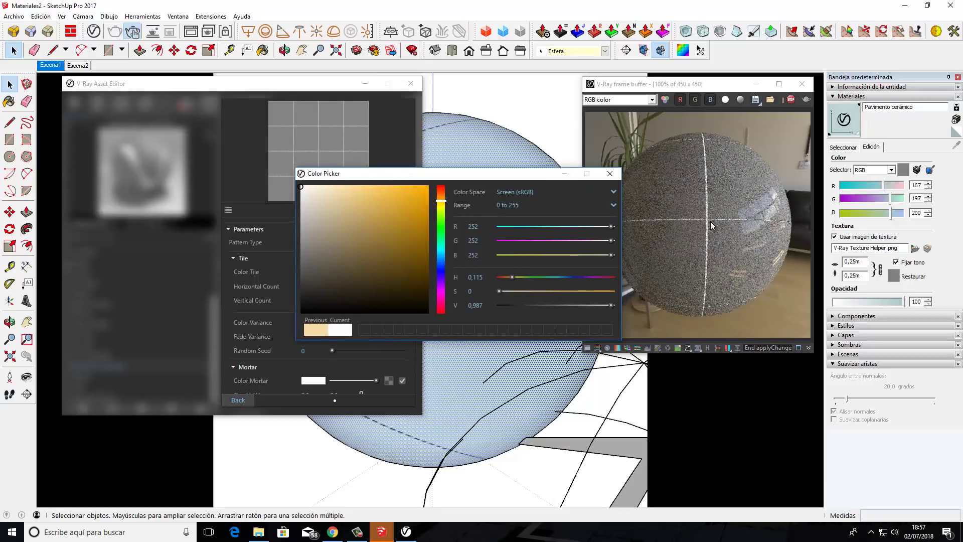
Step: Give the Color Tile swatch a light beige by shifting the hue toward orange
click(605, 182)
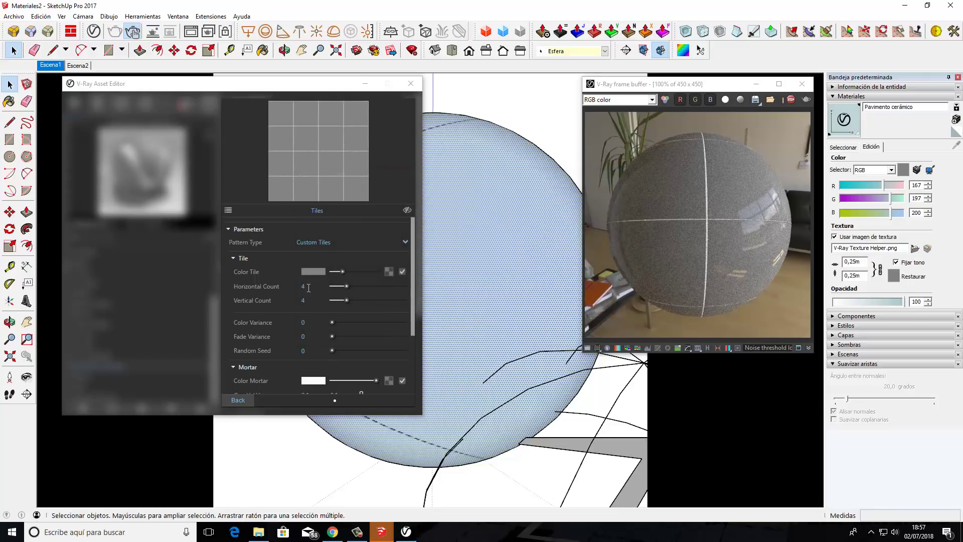
click(317, 271)
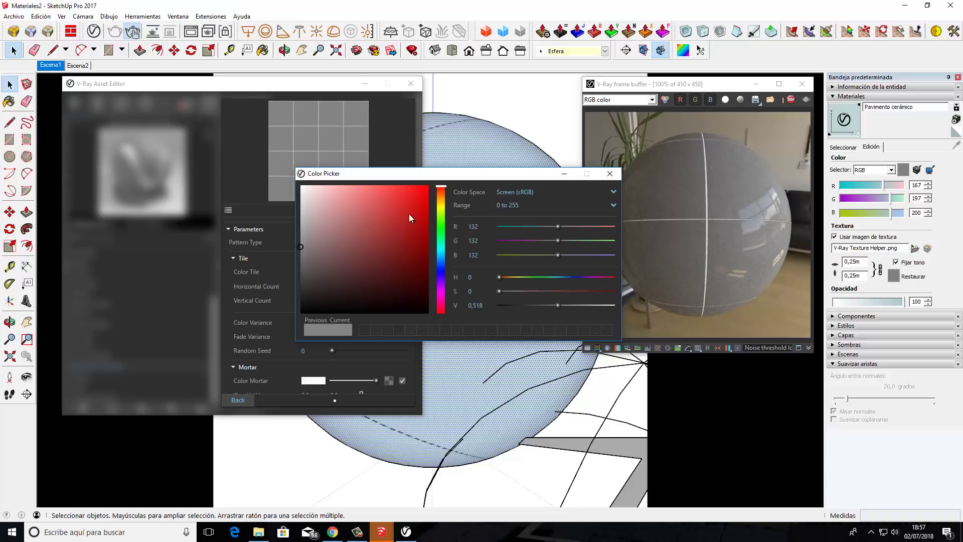
click(434, 202)
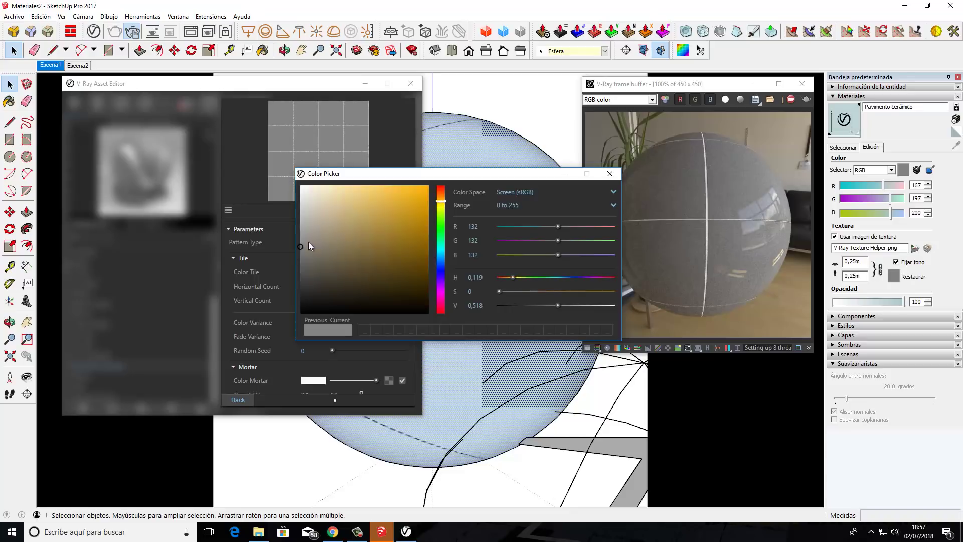
mouse_move(299, 248)
mouse_down()
mouse_move(330, 209)
mouse_move(318, 221)
mouse_up()
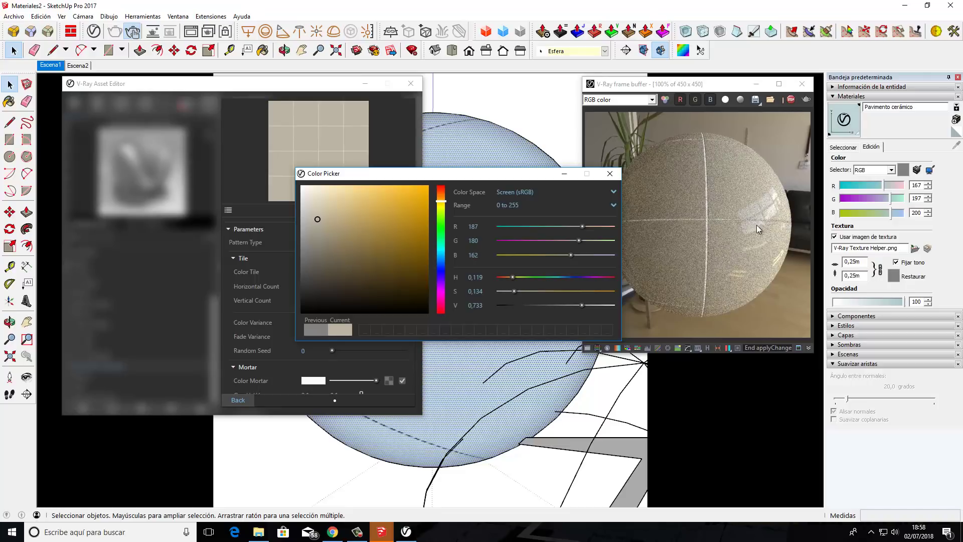
drag(526, 179, 426, 142)
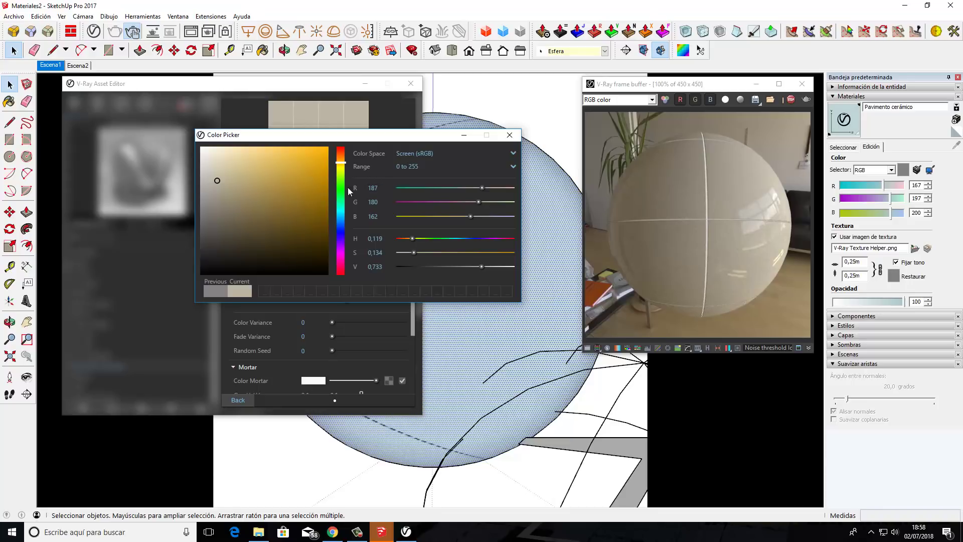
Step: Confirm the tile colour reads RGB 187, 180, 162 and close the picker
double_click(375, 201)
double_click(372, 187)
double_click(372, 216)
click(374, 189)
click(510, 134)
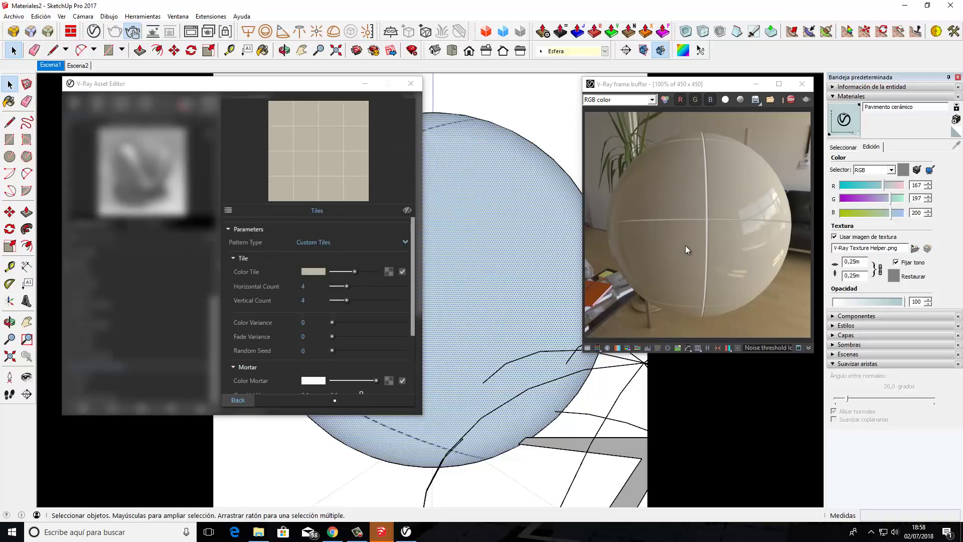